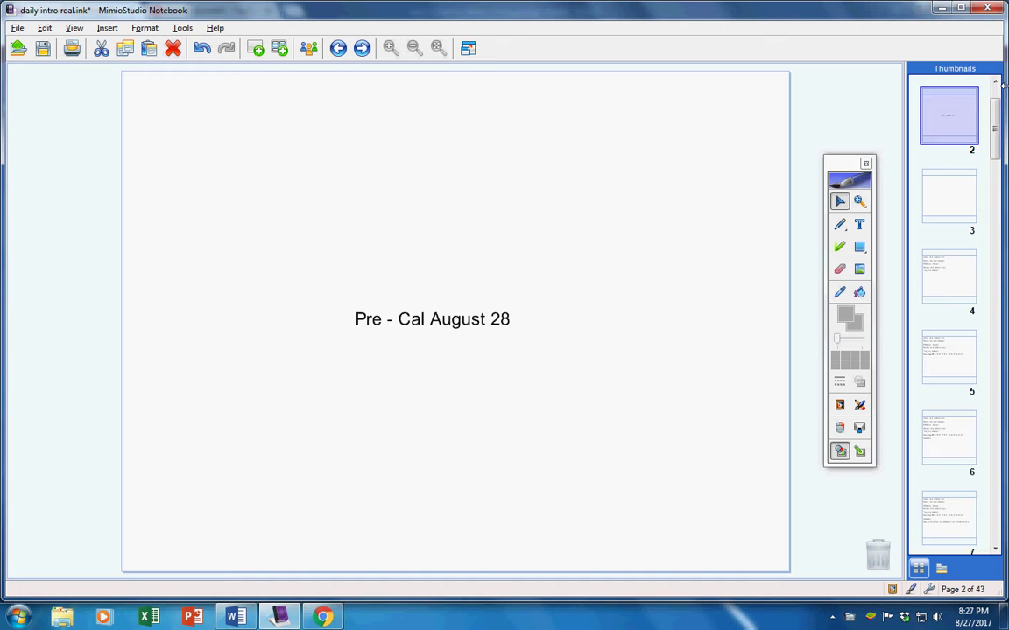
# - Advance to page 4, the Monday–Friday weekly schedule
pyautogui.press('pagedown')
pyautogui.press('pagedown')
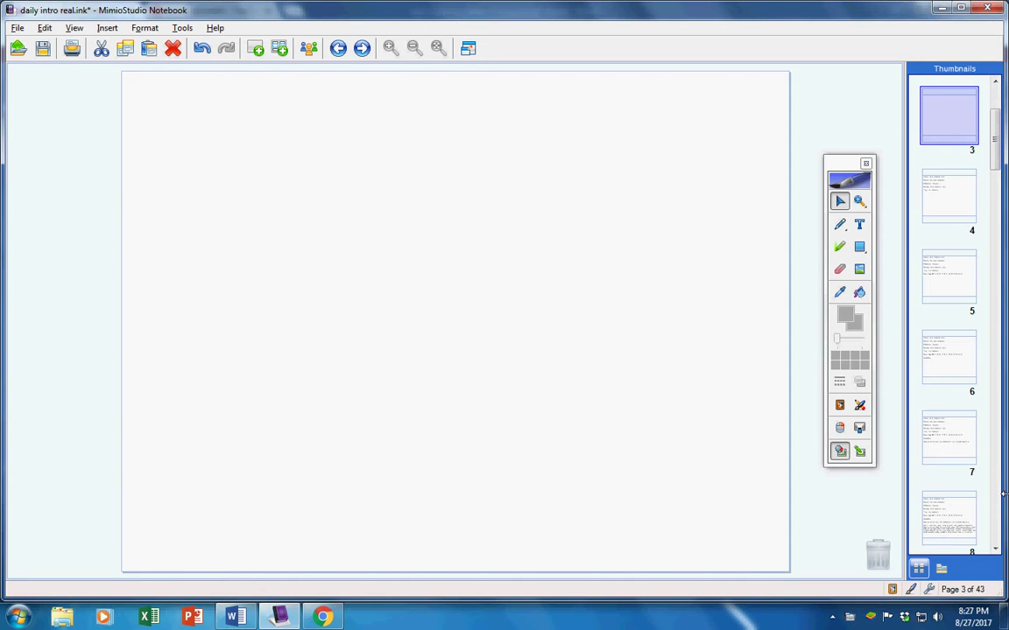
# - In red pen, circle Tuesday's and Friday's quizzes and underline each day's notes and homework
pyautogui.click(840, 225)
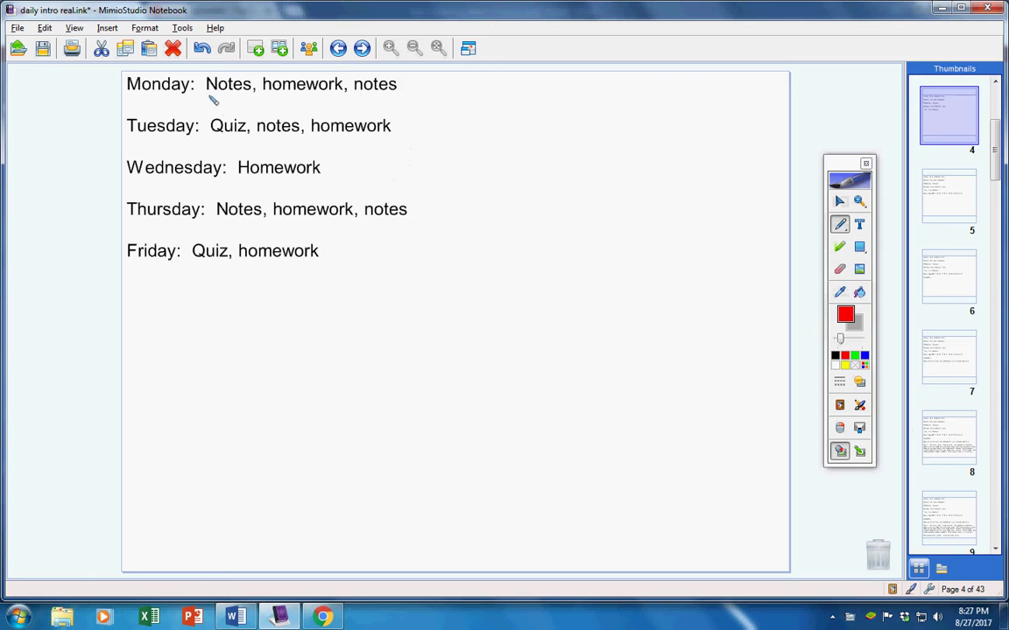
pyautogui.moveTo(207, 99); pyautogui.dragTo(405, 98)
pyautogui.moveTo(229, 109)
pyautogui.mouseDown()
pyautogui.moveTo(205, 122)
pyautogui.moveTo(241, 122)
pyautogui.moveTo(230, 112)
pyautogui.mouseUp()
pyautogui.moveTo(212, 235)
pyautogui.mouseDown()
pyautogui.moveTo(218, 282)
pyautogui.moveTo(235, 248)
pyautogui.moveTo(219, 235)
pyautogui.mouseUp()
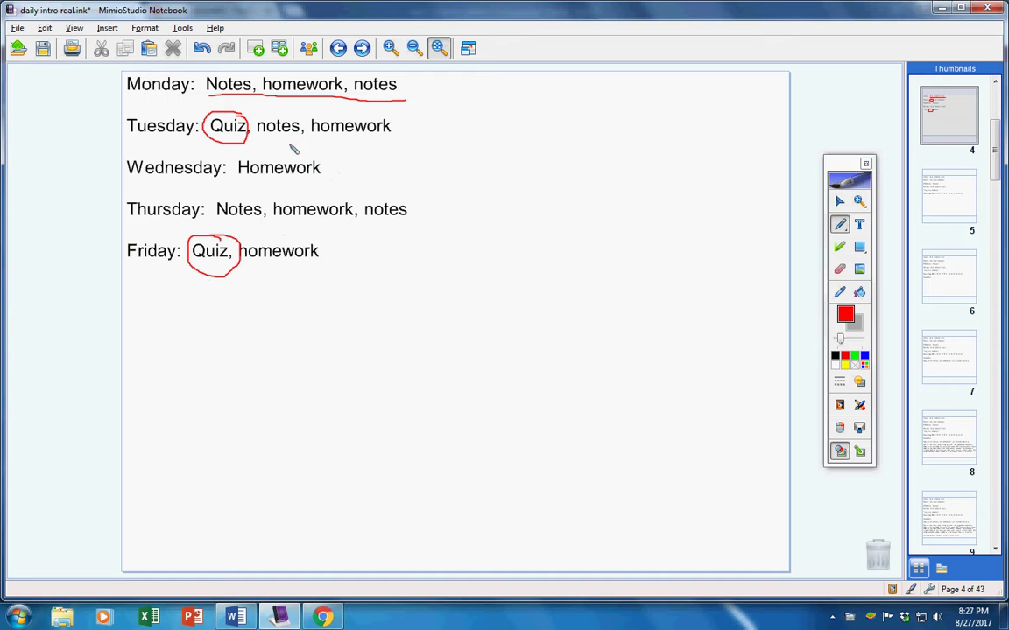
pyautogui.moveTo(257, 131); pyautogui.dragTo(390, 132)
pyautogui.moveTo(237, 175); pyautogui.dragTo(320, 174)
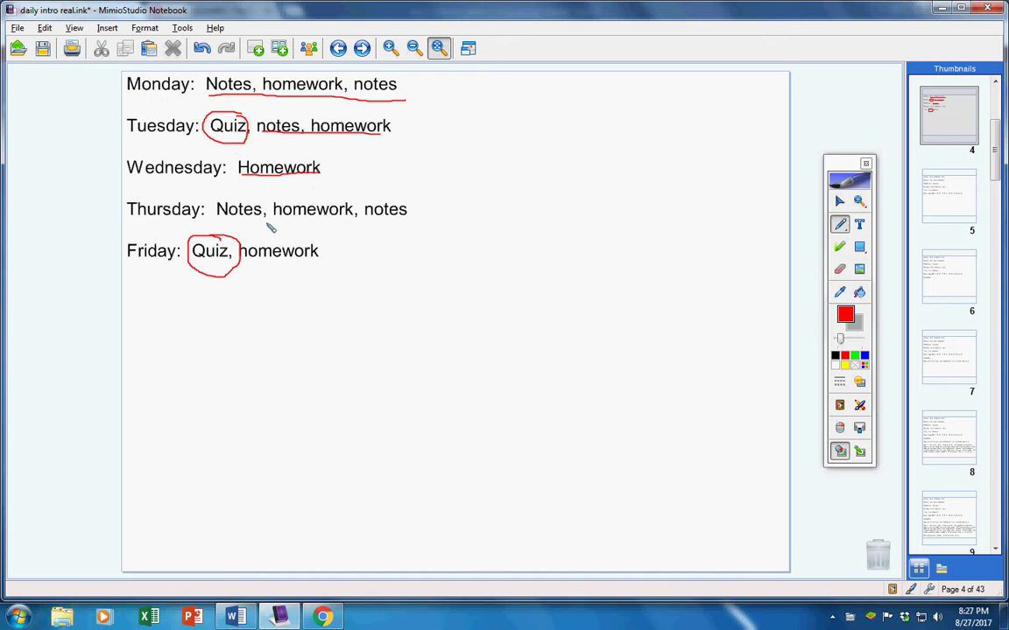
pyautogui.moveTo(216, 220); pyautogui.dragTo(408, 220)
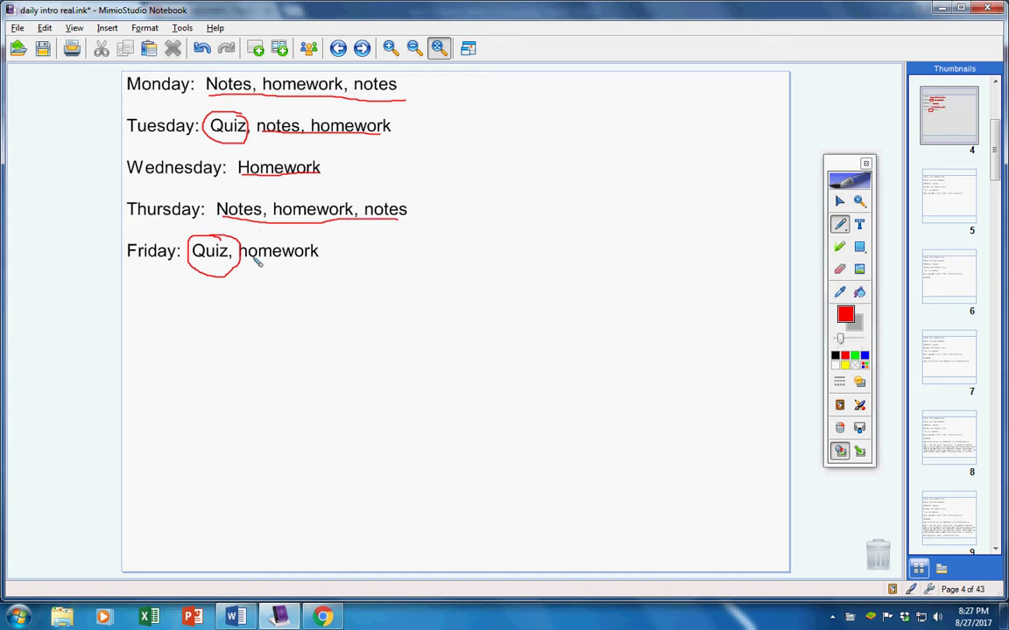
pyautogui.moveTo(244, 267); pyautogui.dragTo(301, 268)
# - On page 5, underline the Page 556 turn-in line in red, then advance to Incompletes
pyautogui.press('pagedown')
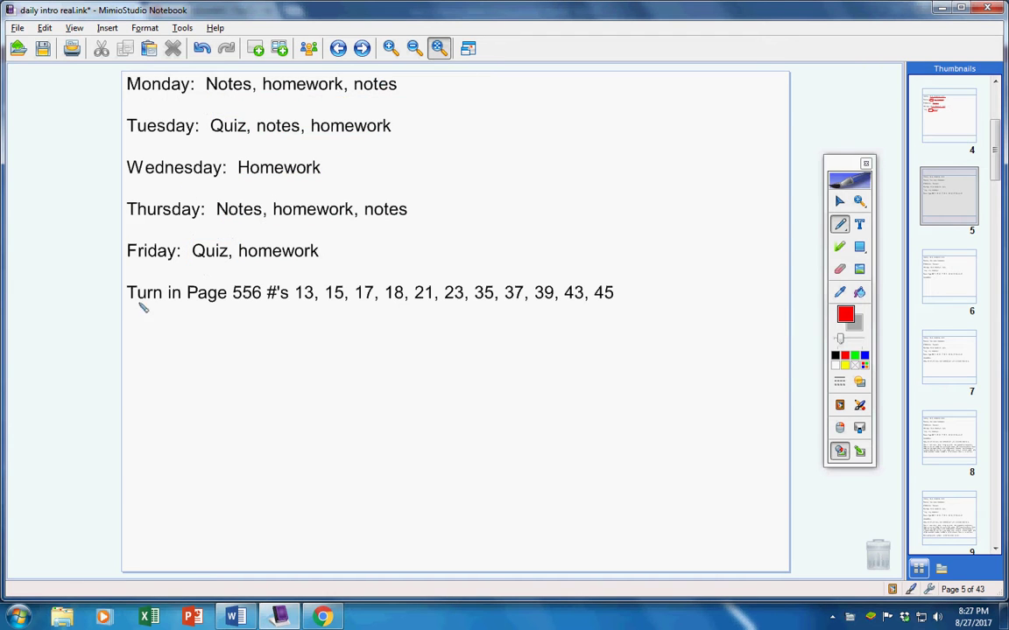
pyautogui.moveTo(144, 305); pyautogui.dragTo(618, 312)
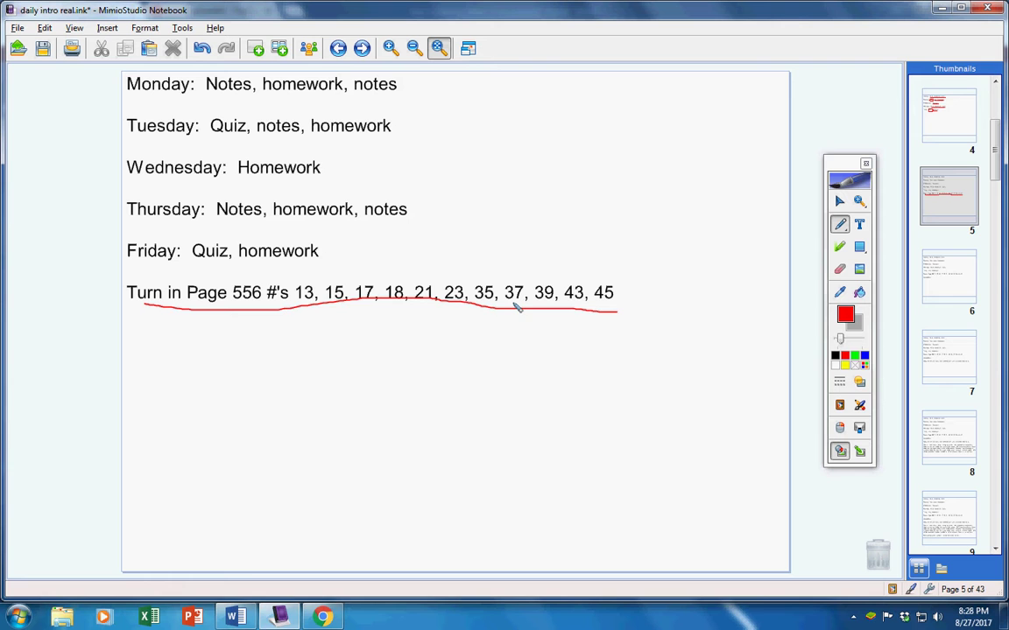
pyautogui.press('pagedown')
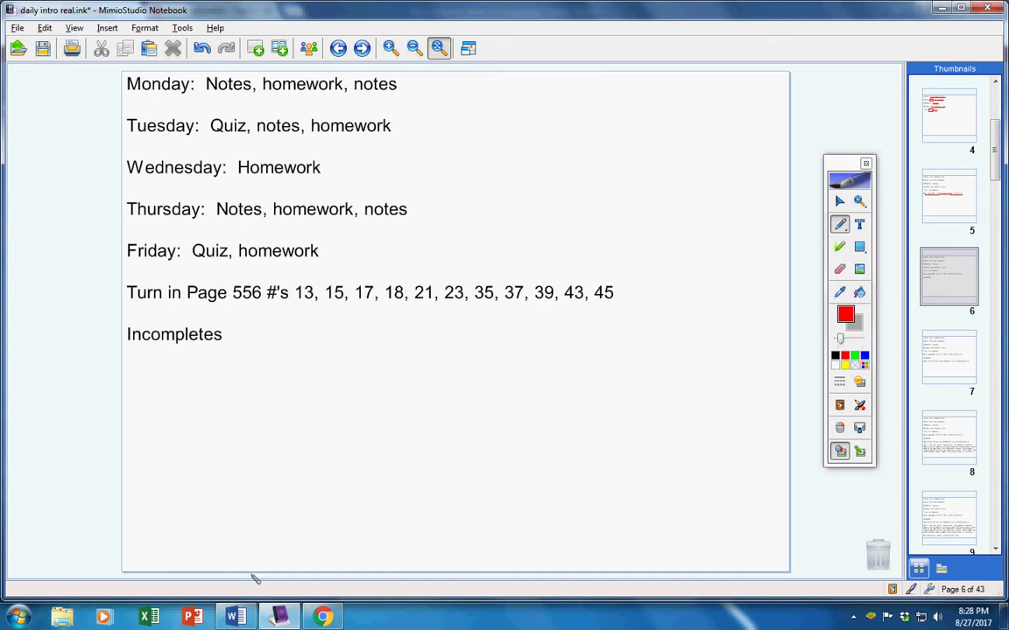
# - Switch to the Word Incompletes document, zoom in, and review the students listed
pyautogui.click(235, 617)
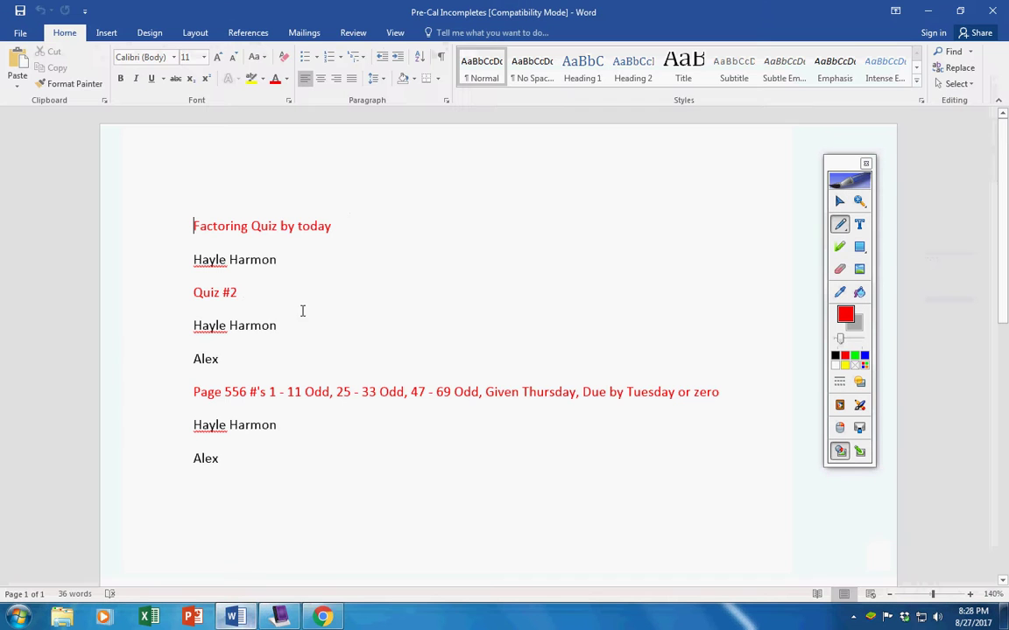
pyautogui.click(970, 595)
pyautogui.click(970, 594)
pyautogui.click(970, 595)
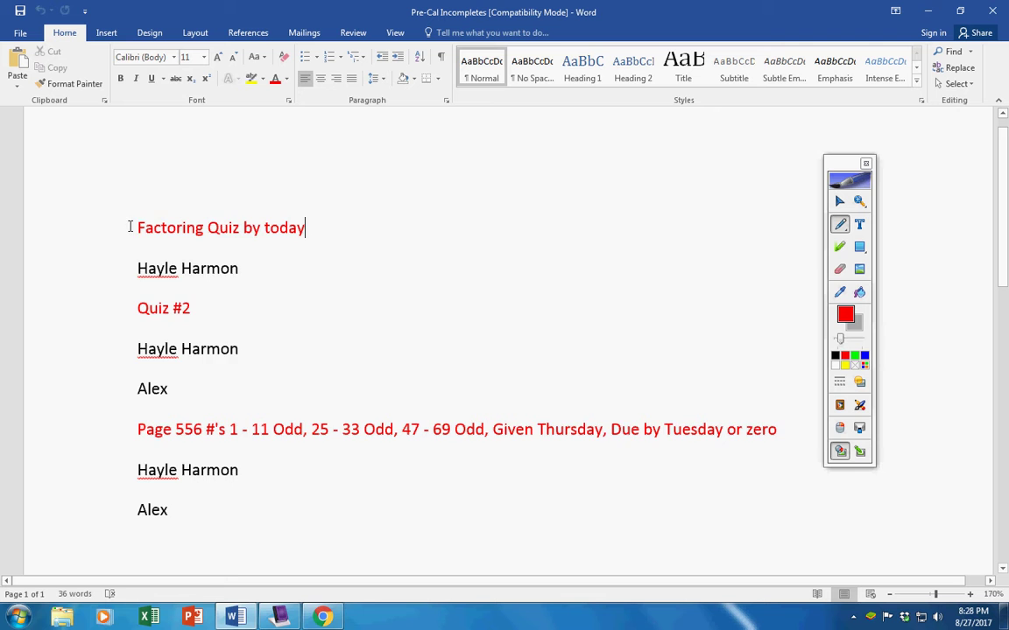
pyautogui.moveTo(131, 225); pyautogui.dragTo(279, 500)
pyautogui.click(322, 352)
pyautogui.moveTo(140, 389); pyautogui.dragTo(170, 387)
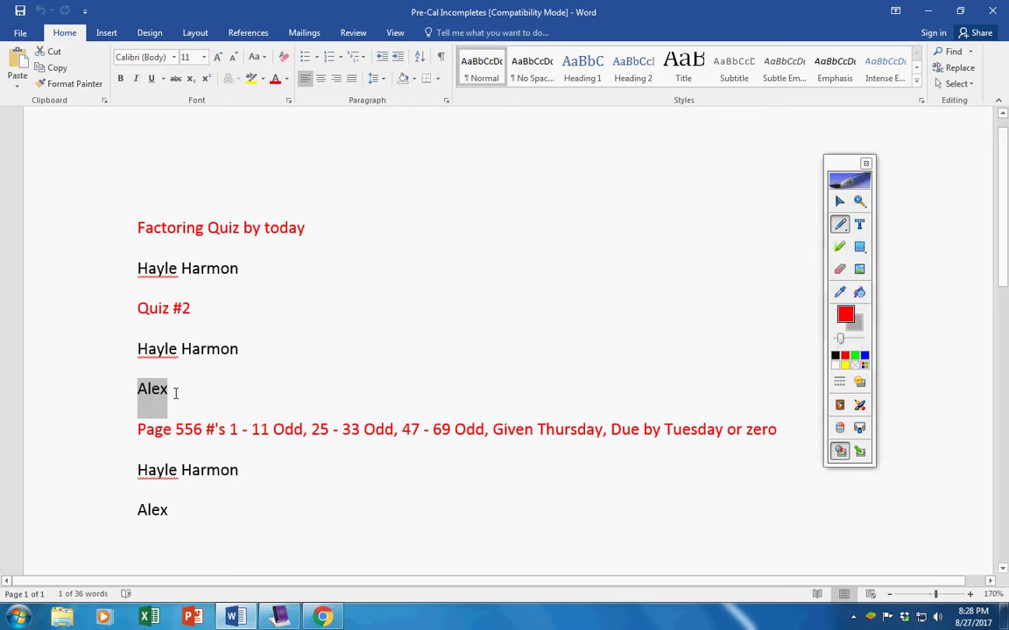
pyautogui.click(175, 390)
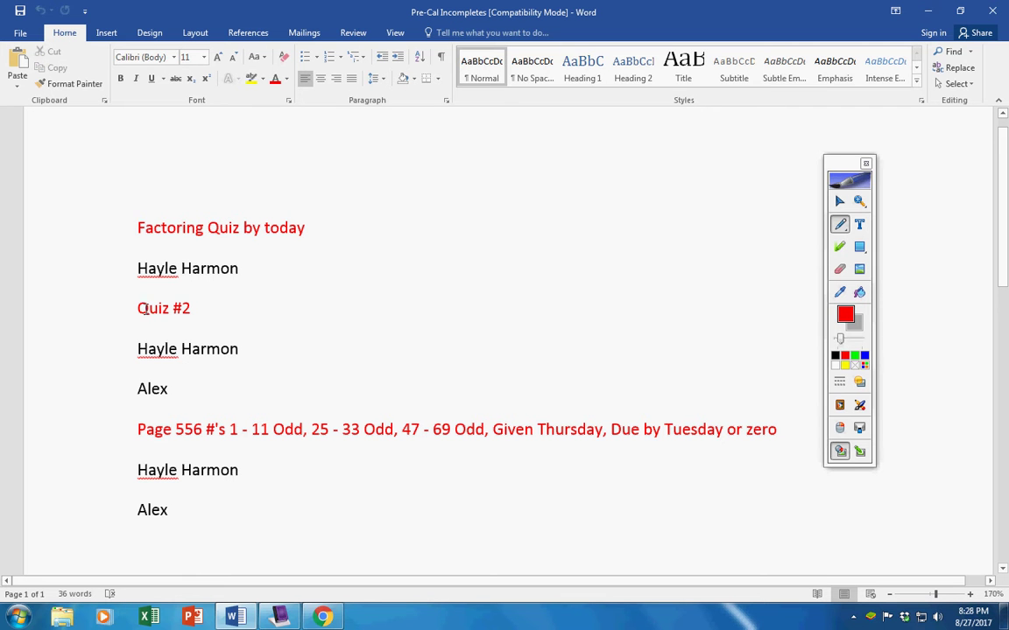
# - Change the Quiz #2 heading to 'Quiz #1 by Tuesday' and save the document
pyautogui.moveTo(135, 307); pyautogui.dragTo(190, 307)
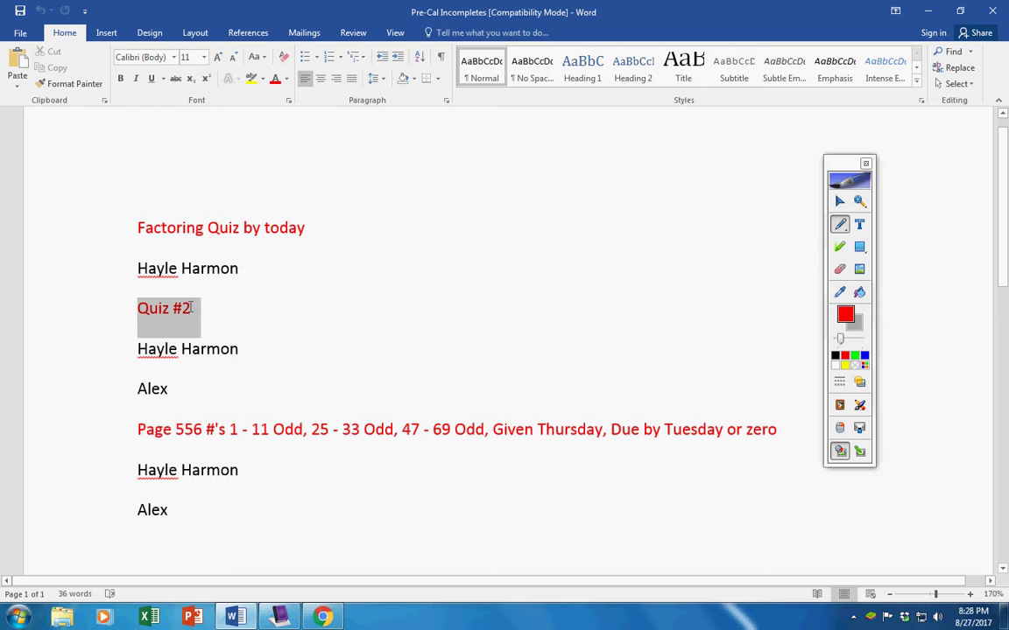
pyautogui.click(197, 308)
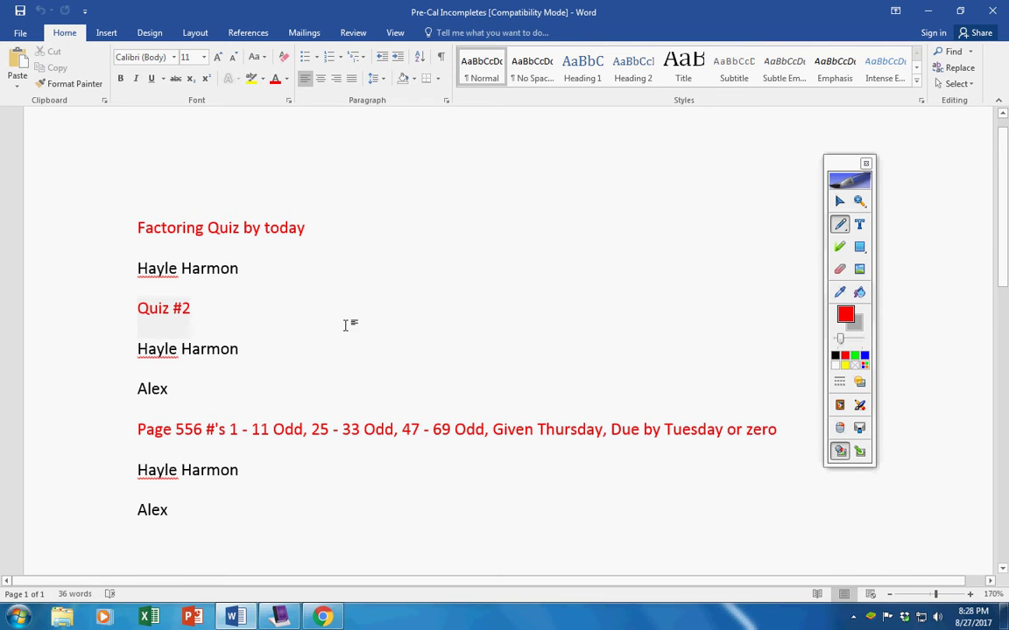
pyautogui.press('BackSpace')
pyautogui.write('1')
pyautogui.press('alt')
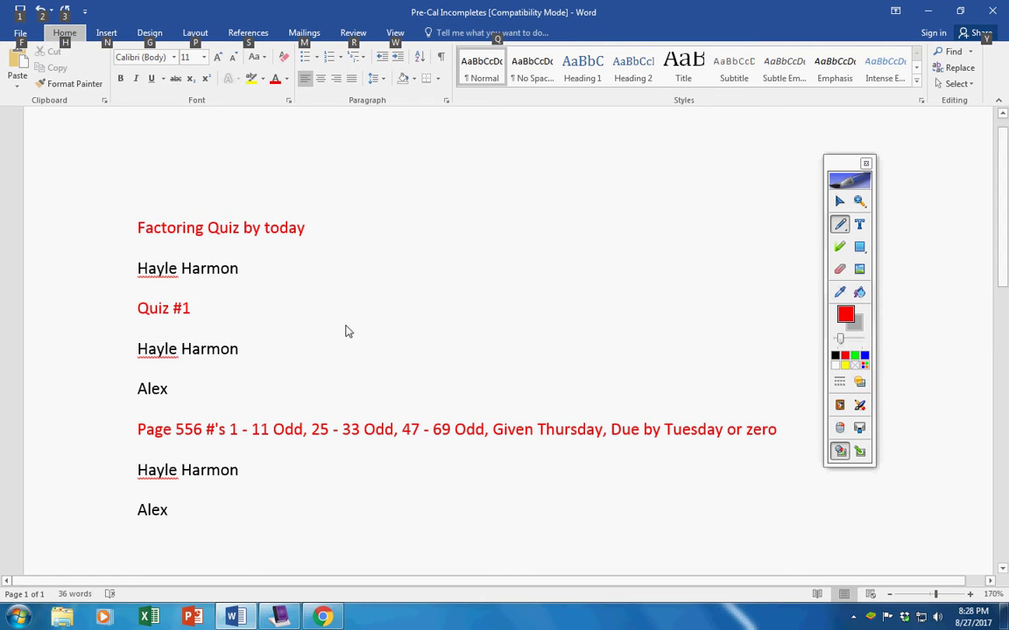
pyautogui.press('1')
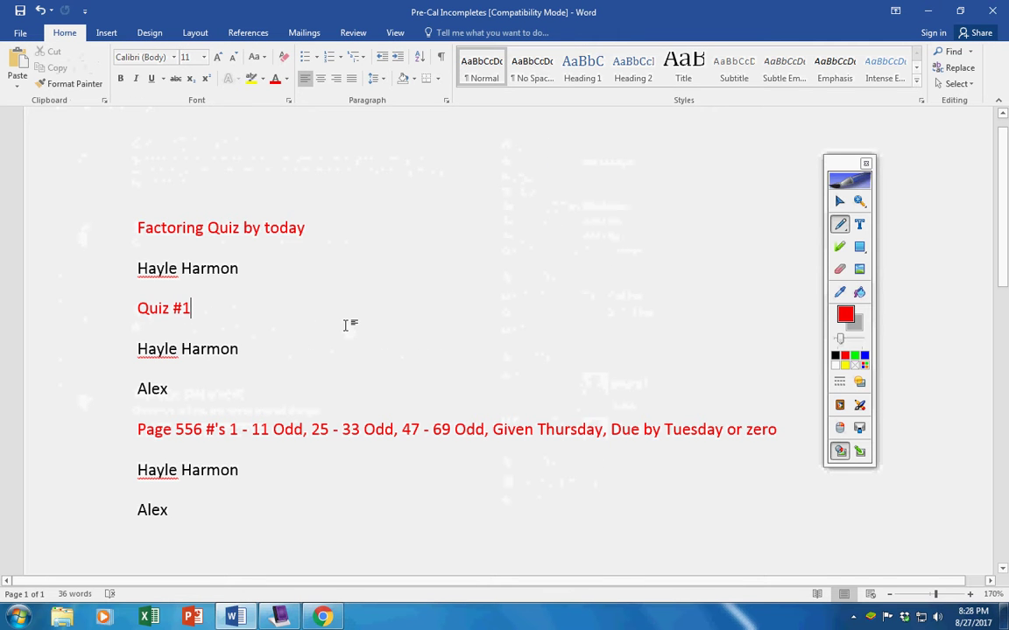
pyautogui.write('by')
pyautogui.write(' Tuesday')
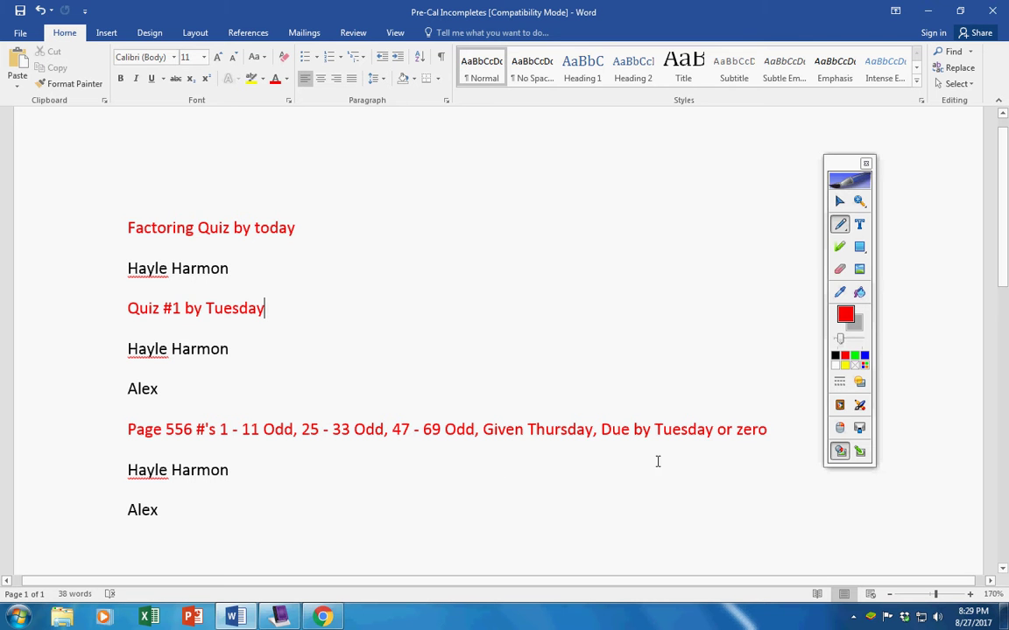
# - Return to the notebook and advance to page 8, introducing today's trig values video
pyautogui.click(286, 618)
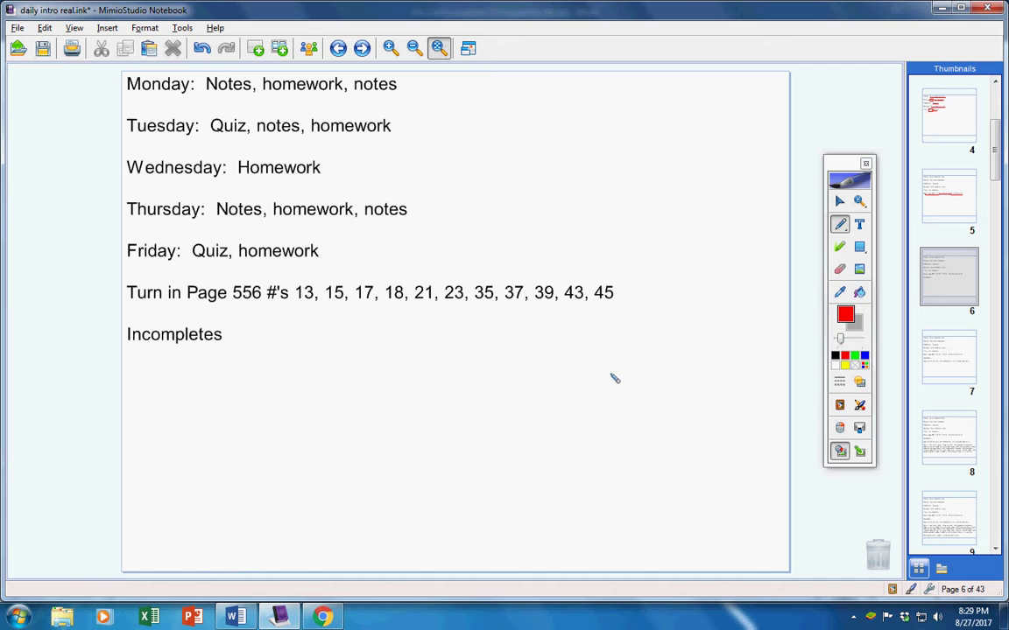
pyautogui.press('pagedown')
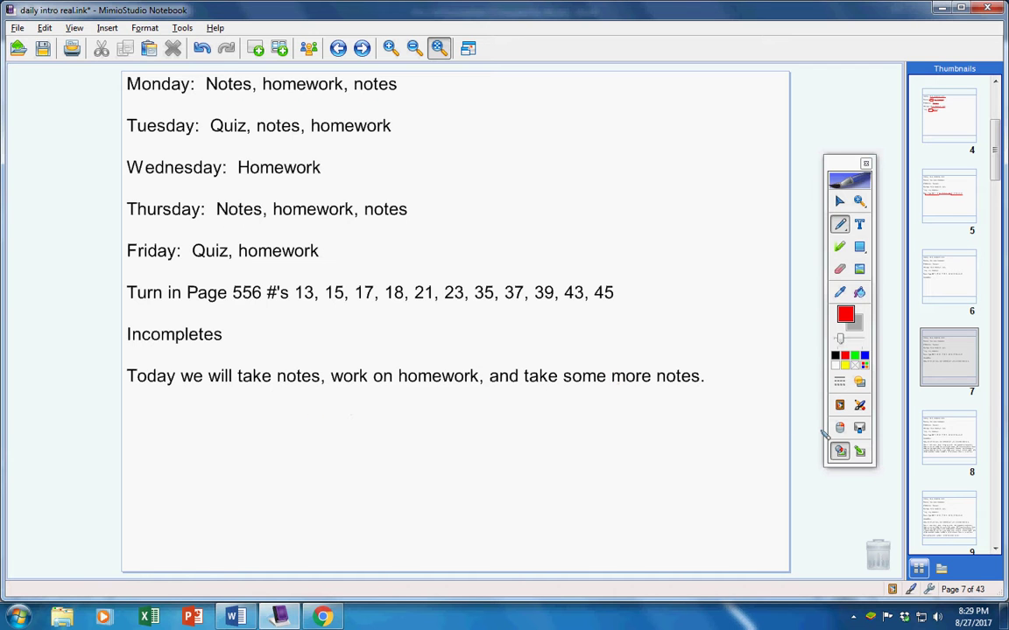
pyautogui.press('pagedown')
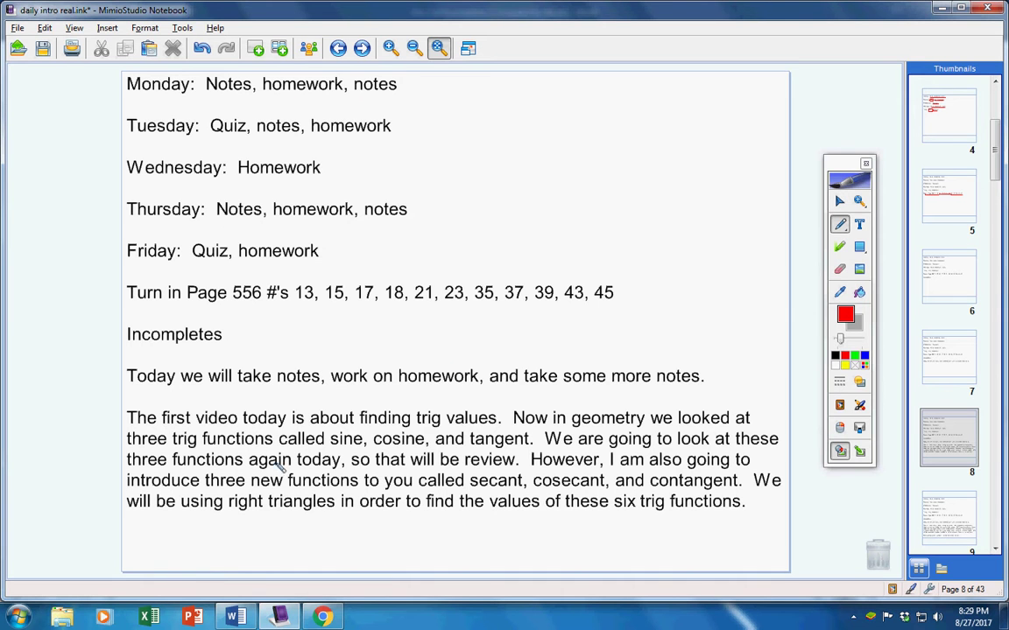
# - Underline finding trig values, geometry, sine/cosine/tangent, review, and the three new functions in red
pyautogui.moveTo(360, 428); pyautogui.dragTo(499, 427)
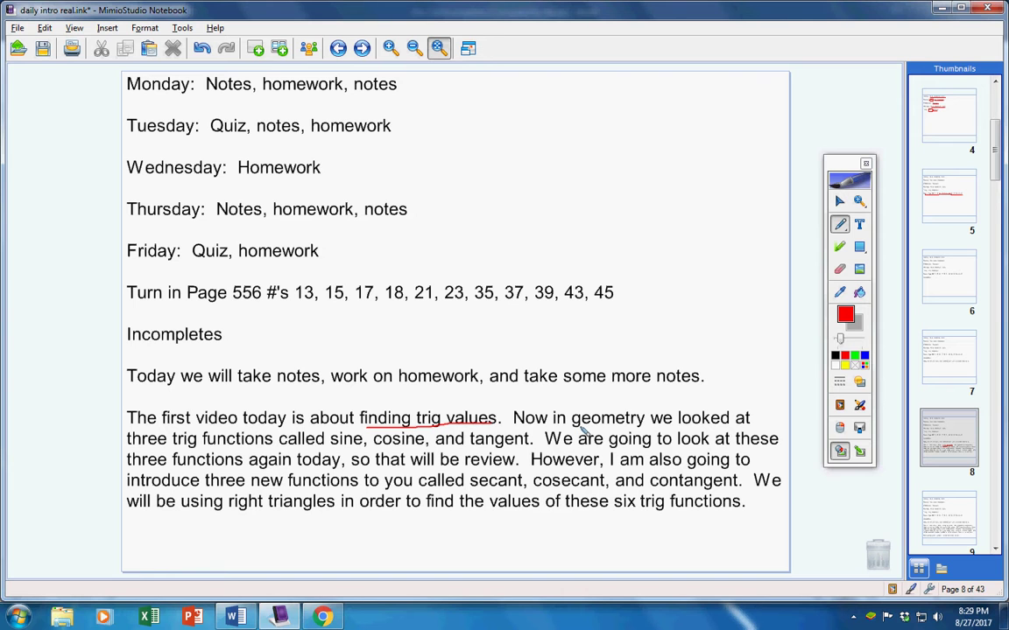
pyautogui.moveTo(571, 427); pyautogui.dragTo(644, 426)
pyautogui.moveTo(330, 447); pyautogui.dragTo(529, 448)
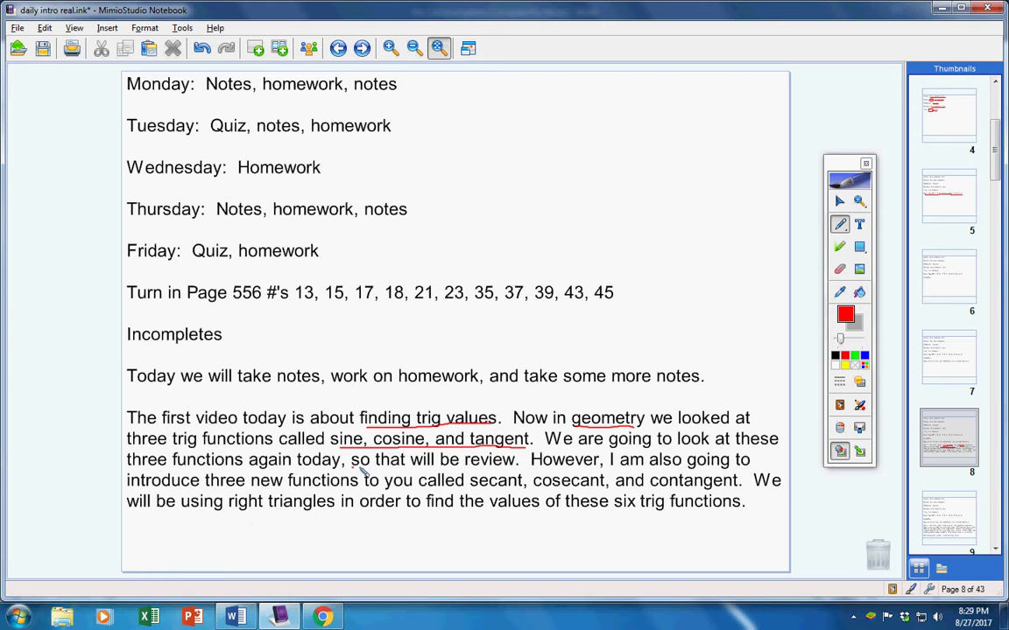
pyautogui.moveTo(351, 466); pyautogui.dragTo(521, 474)
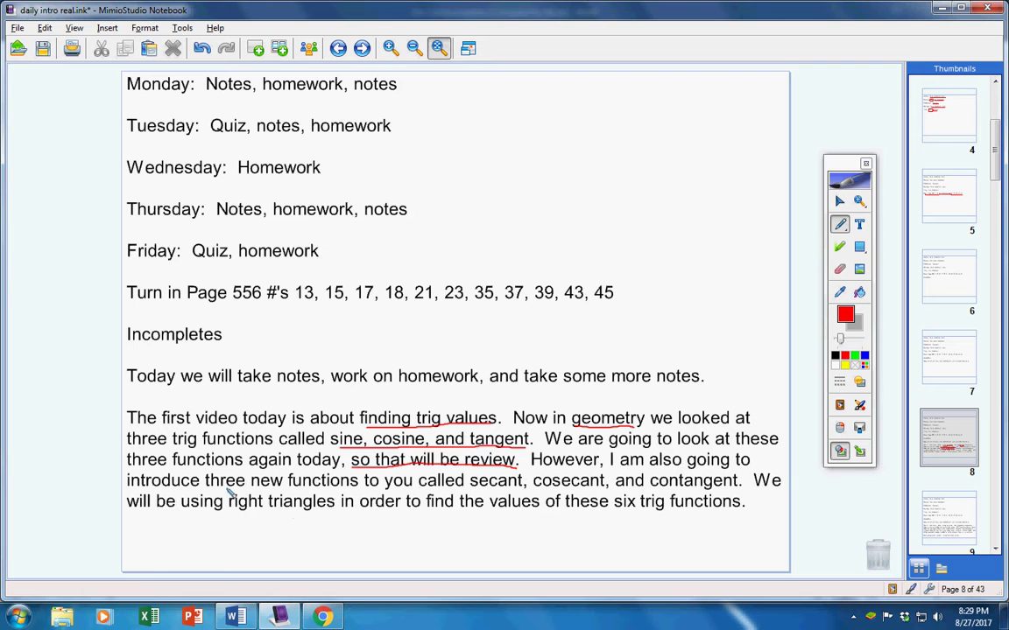
pyautogui.moveTo(206, 489); pyautogui.dragTo(738, 487)
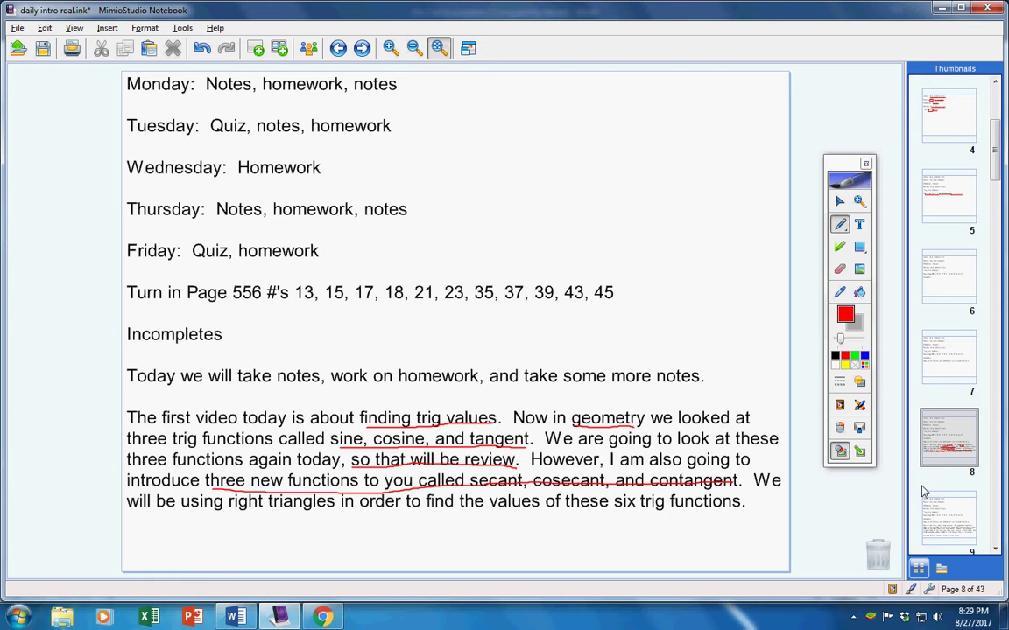
# - Advance to the Page 571 assignment, circle 33 - 41 and mark the a in a's in red
pyautogui.click(956, 444)
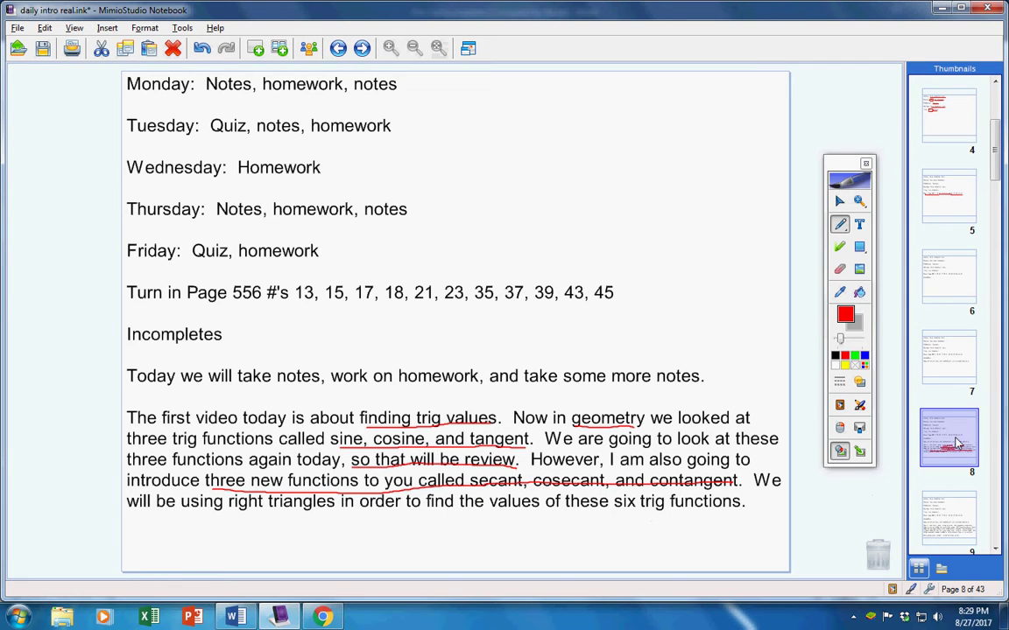
pyautogui.press('pagedown')
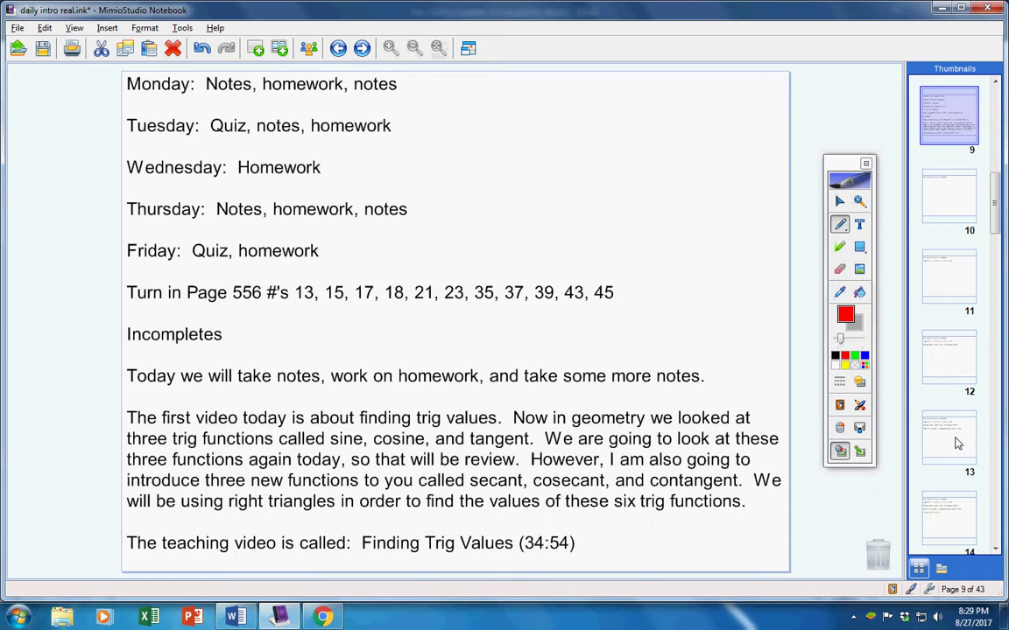
pyautogui.press('pagedown')
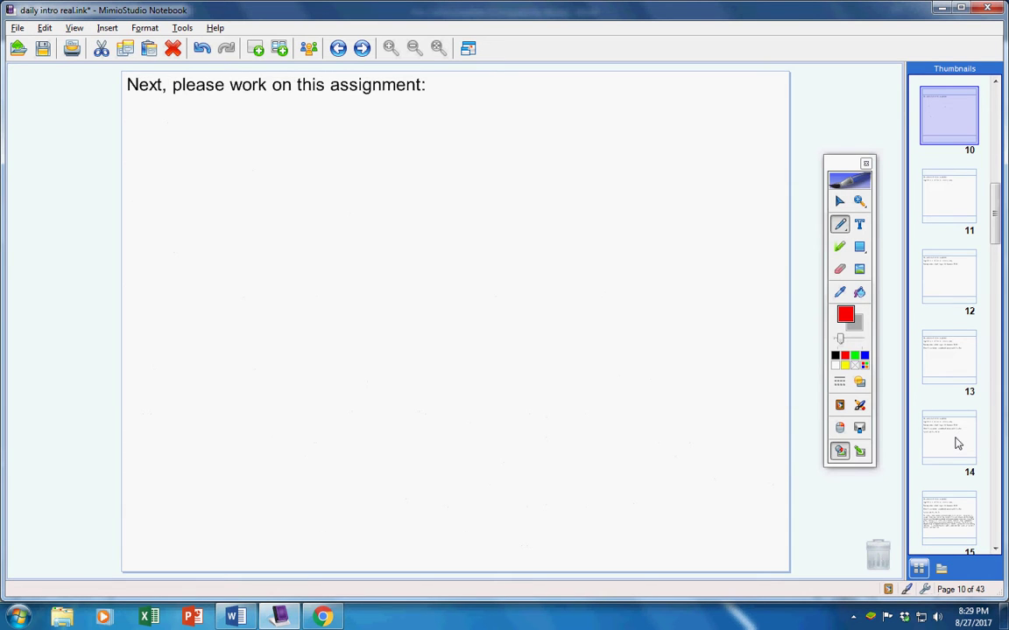
pyautogui.press('pagedown')
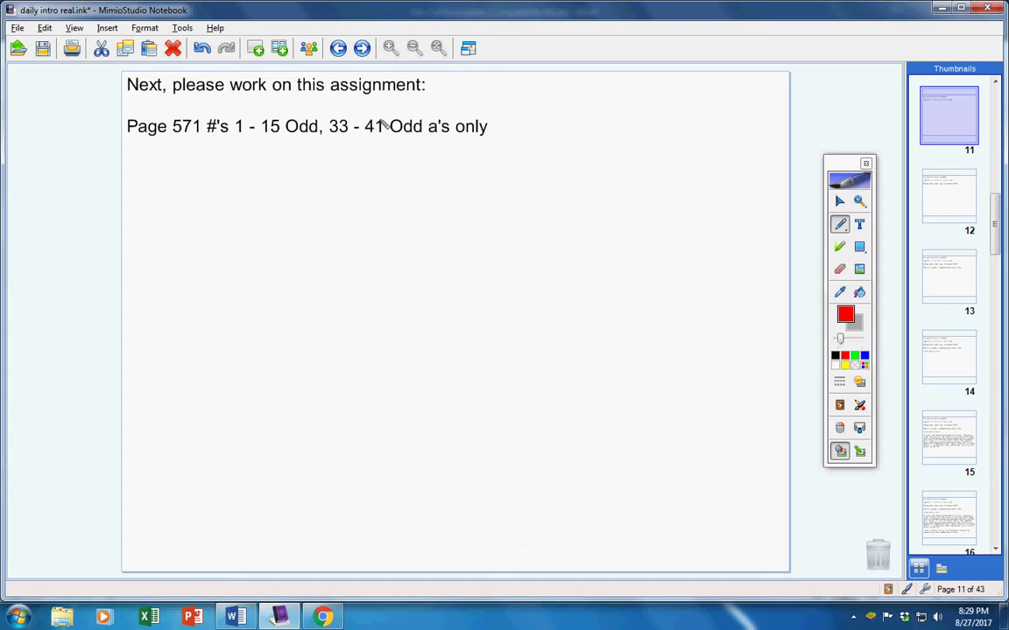
pyautogui.moveTo(371, 114)
pyautogui.mouseDown()
pyautogui.moveTo(333, 142)
pyautogui.moveTo(385, 114)
pyautogui.moveTo(440, 134)
pyautogui.mouseUp()
pyautogui.moveTo(433, 138); pyautogui.dragTo(439, 139)
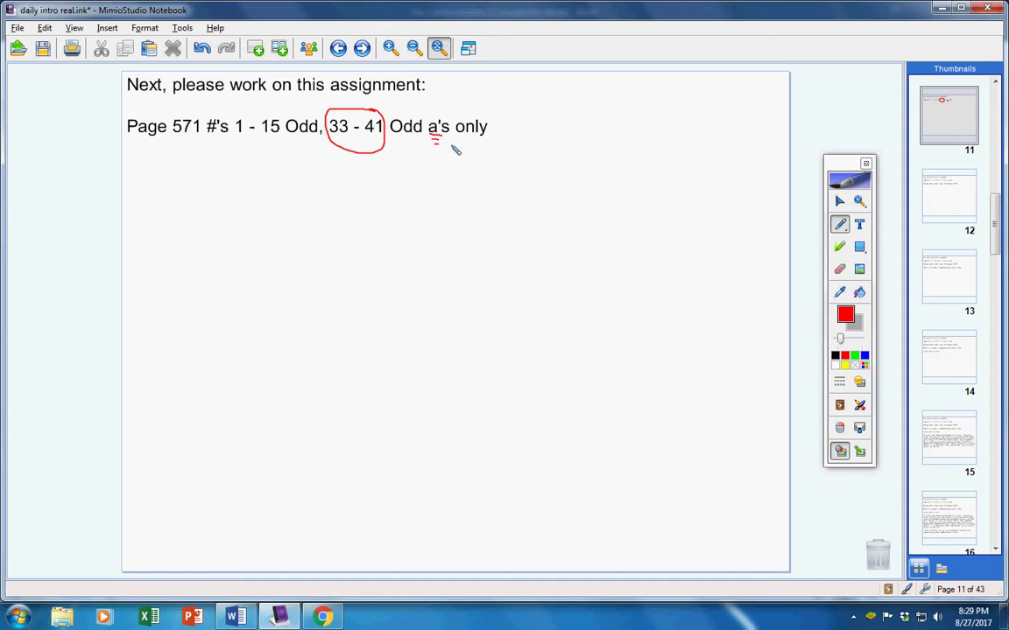
# - On page 13, underline 'assignment is' in red, then reveal the Radians and Arcs (18:40) line
pyautogui.press('pagedown')
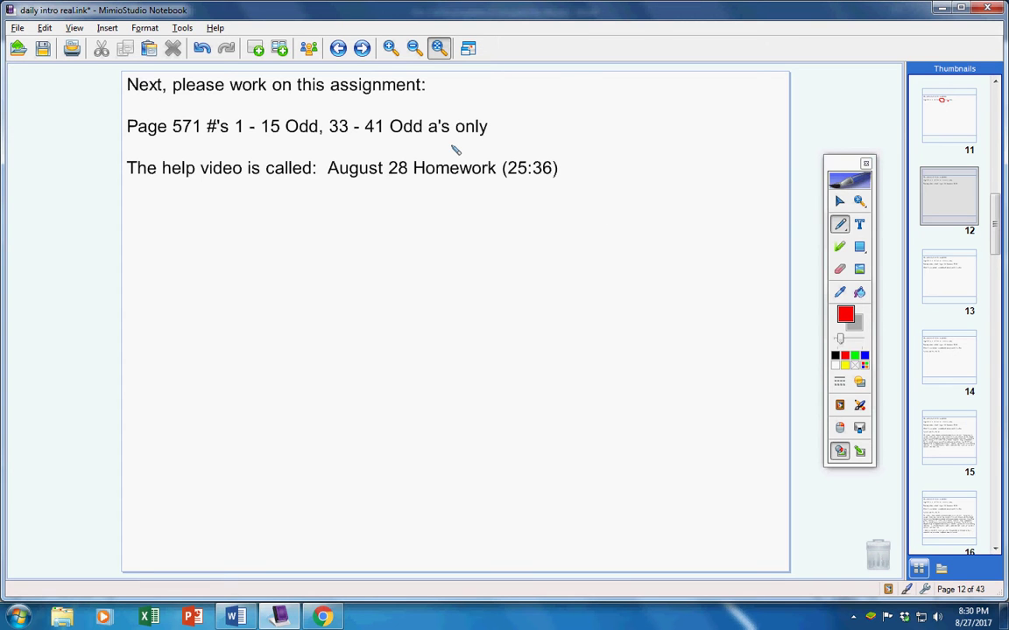
pyautogui.press('pagedown')
pyautogui.press('pagedown')
pyautogui.press('pagedown')
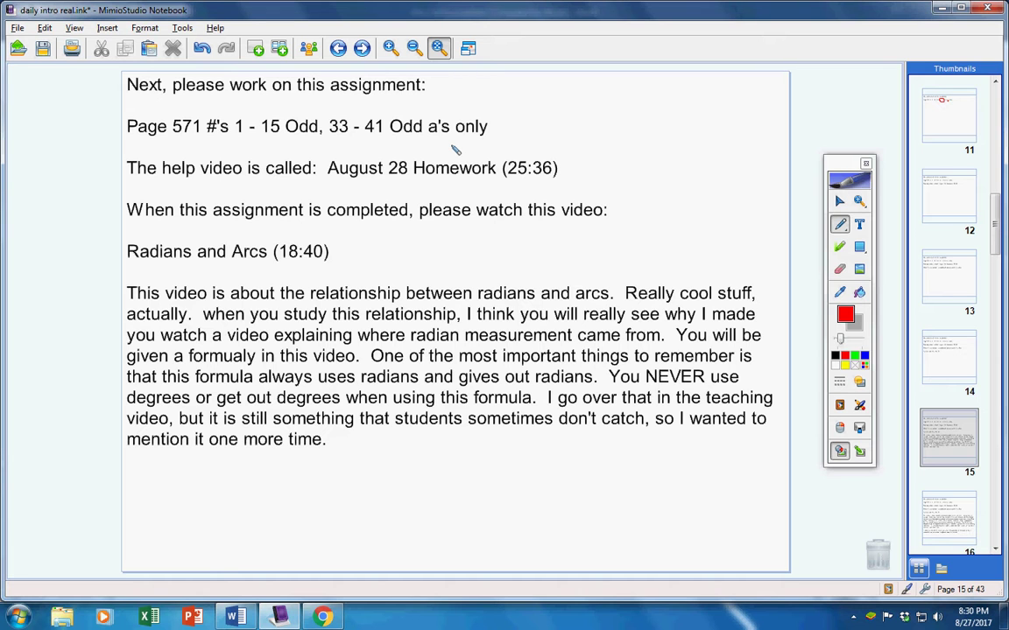
pyautogui.press('pageup')
pyautogui.press('pageup')
pyautogui.press('pageup')
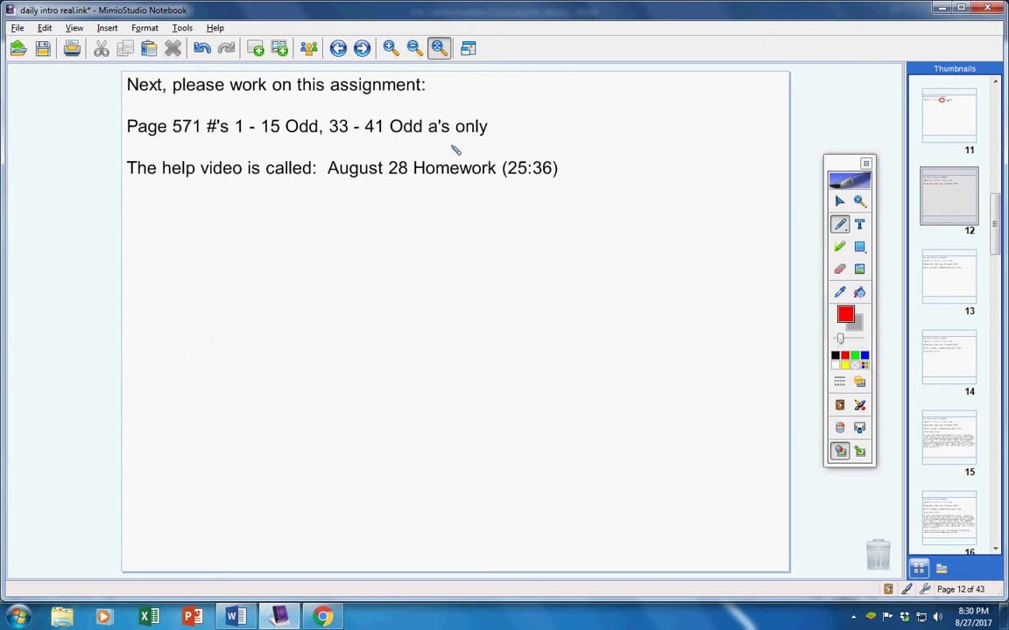
pyautogui.press('pagedown')
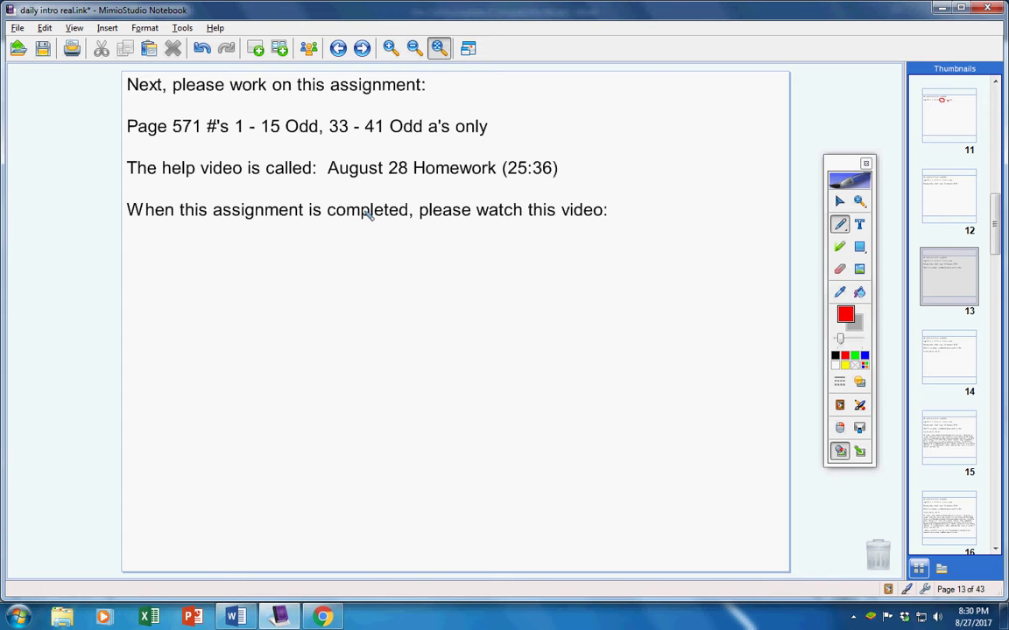
pyautogui.moveTo(215, 221); pyautogui.dragTo(316, 221)
pyautogui.press('pagedown')
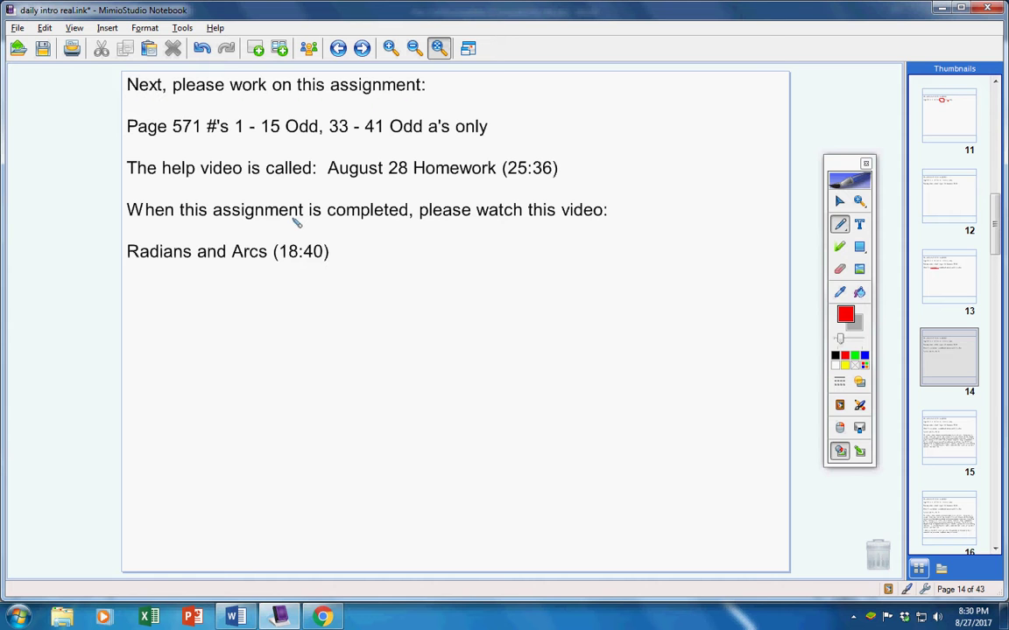
# - On page 15, underline the radians phrase and both mentions of degrees in red
pyautogui.press('pagedown')
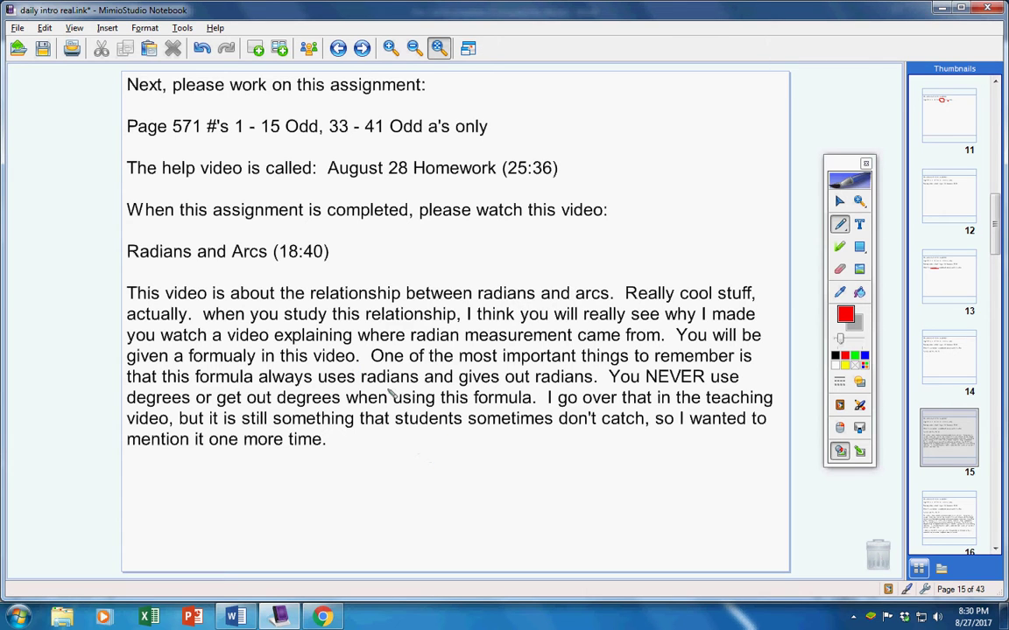
pyautogui.moveTo(361, 387); pyautogui.dragTo(705, 382)
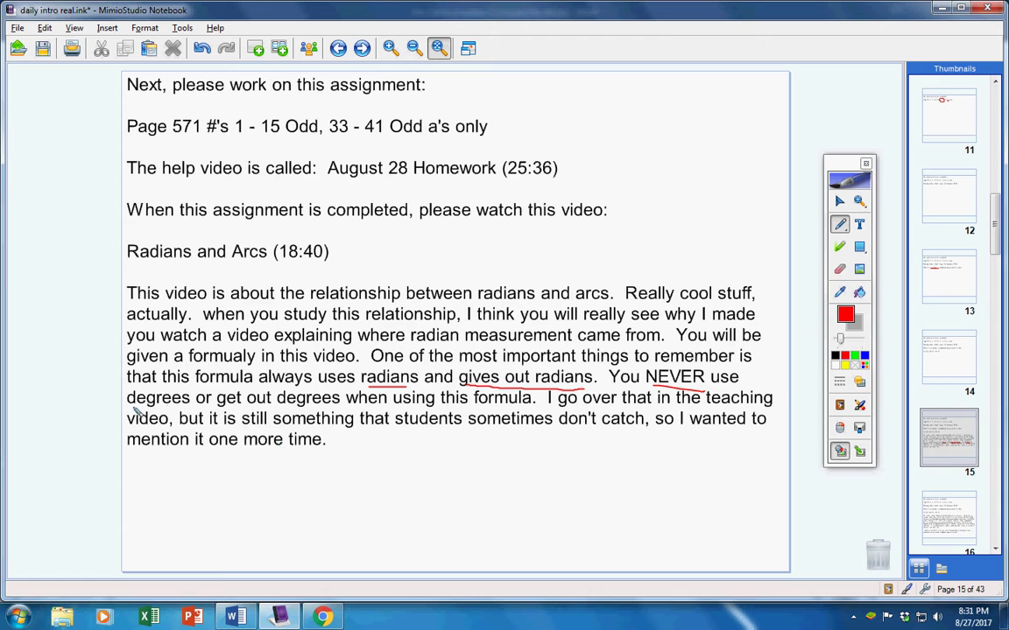
pyautogui.moveTo(127, 407); pyautogui.dragTo(190, 405)
pyautogui.moveTo(277, 406); pyautogui.dragTo(340, 403)
# - On page 16, circle Radians and Arcs (18:40), write (10) beside it, and underline intro video
pyautogui.press('pagedown')
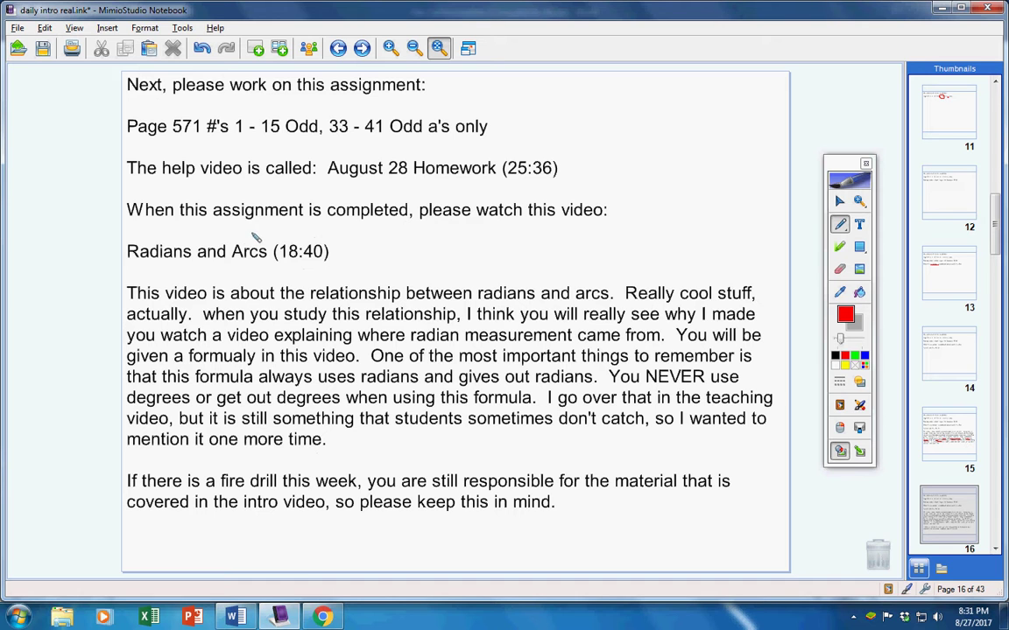
pyautogui.moveTo(225, 231)
pyautogui.mouseDown()
pyautogui.moveTo(257, 234)
pyautogui.moveTo(127, 249)
pyautogui.moveTo(293, 272)
pyautogui.moveTo(259, 235)
pyautogui.moveTo(252, 246)
pyautogui.mouseUp()
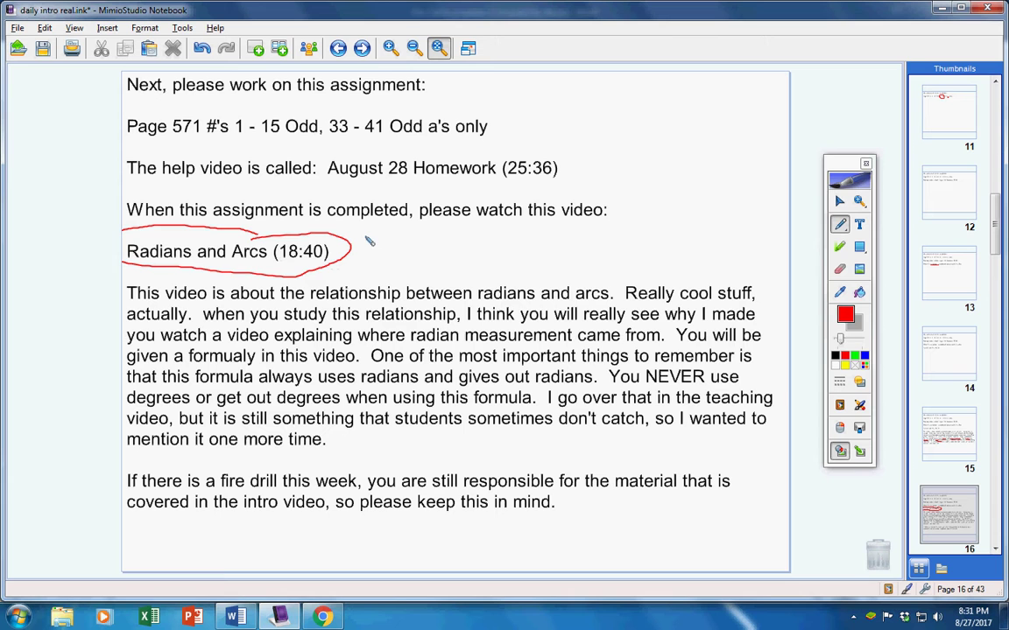
pyautogui.moveTo(363, 233)
pyautogui.mouseDown()
pyautogui.moveTo(360, 262)
pyautogui.moveTo(385, 245)
pyautogui.moveTo(393, 264)
pyautogui.mouseUp()
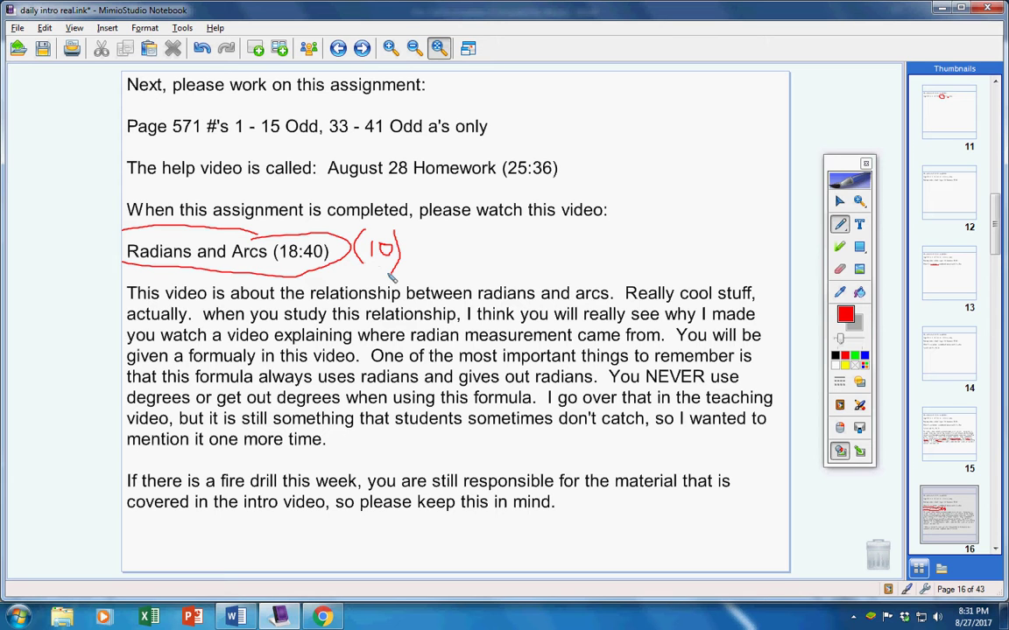
pyautogui.click(362, 48)
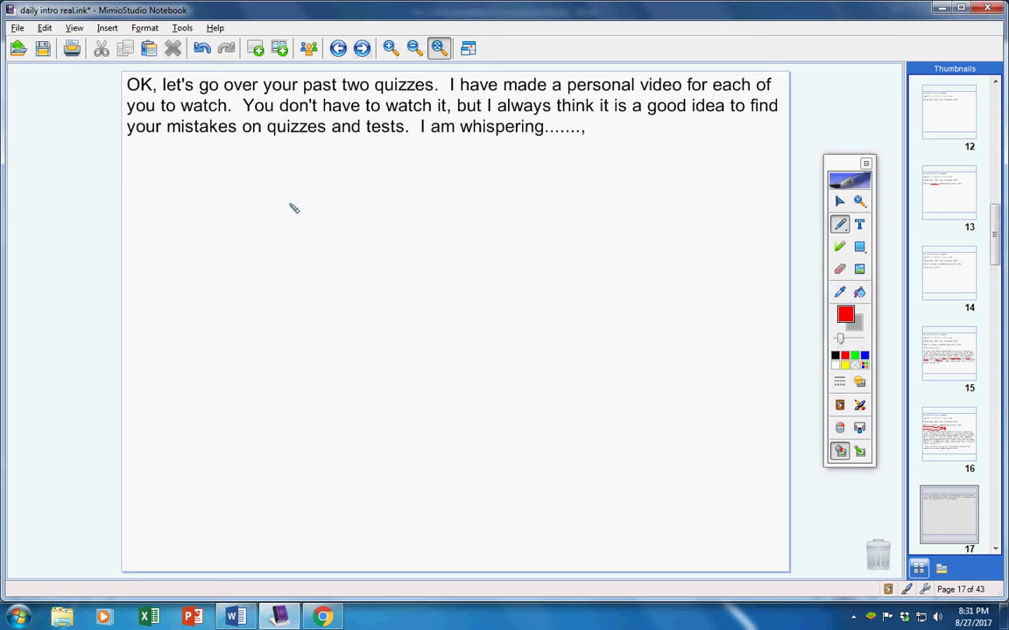
pyautogui.click(338, 48)
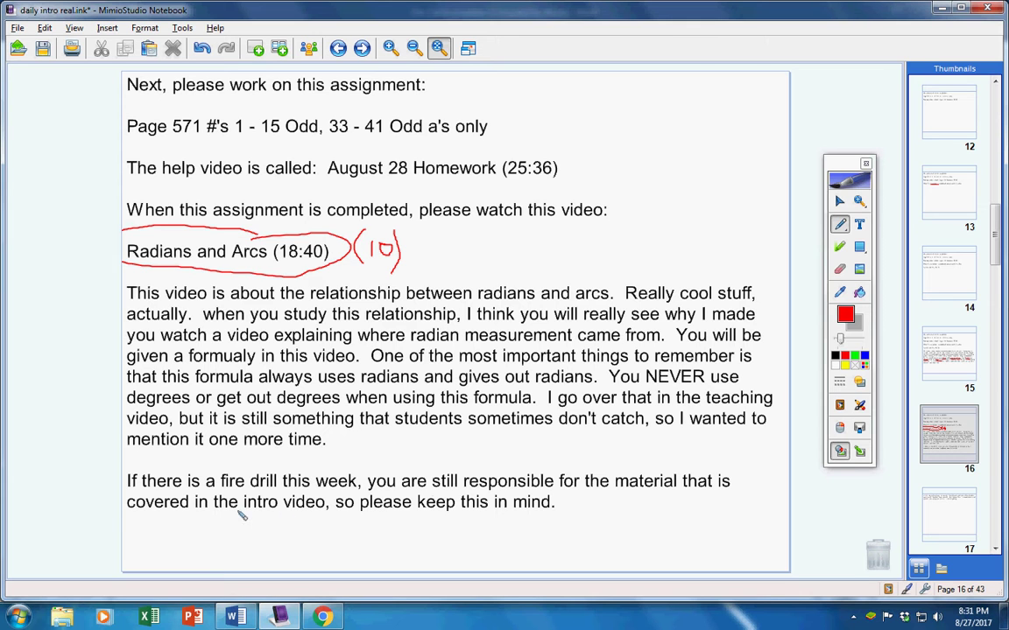
pyautogui.moveTo(244, 513); pyautogui.dragTo(332, 512)
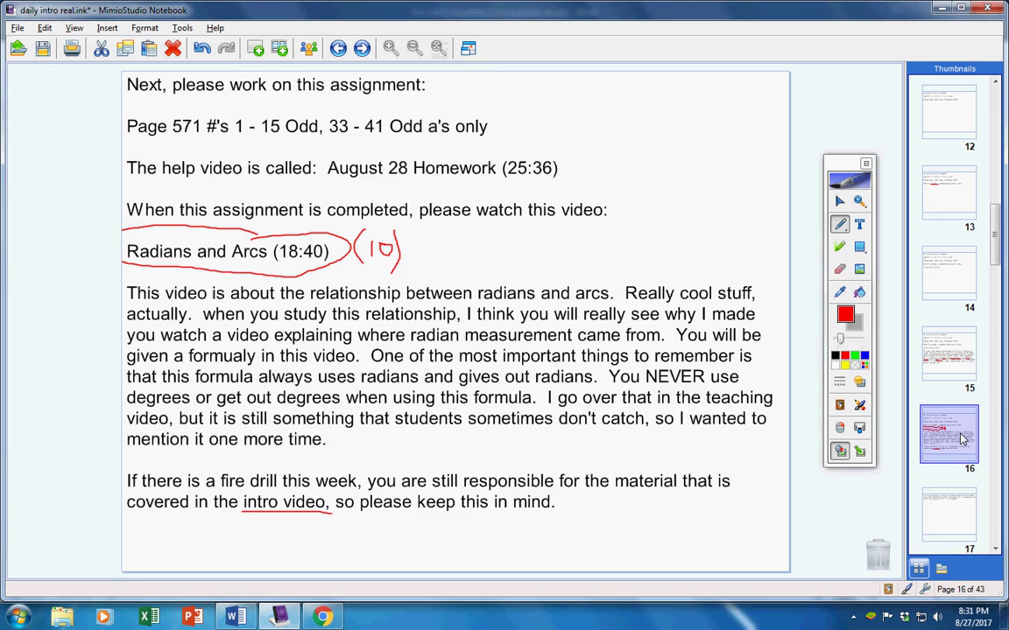
pyautogui.scroll(-1, 961, 438)
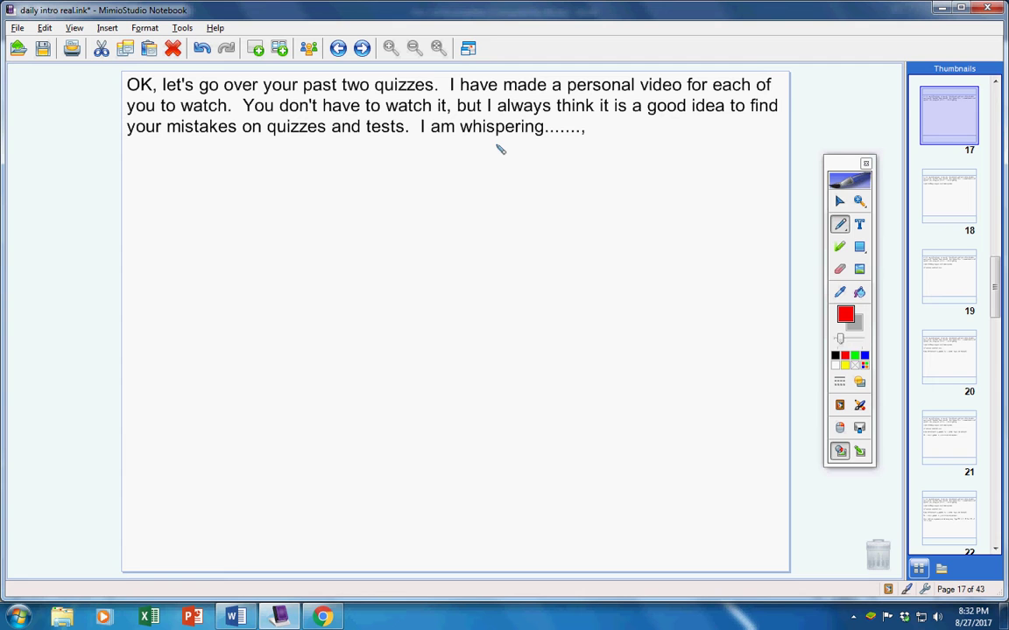
# - Page forward to page 19, showing the two-quizzes note and 'Let's go over tomorrow's quiz:'
pyautogui.press('pagedown')
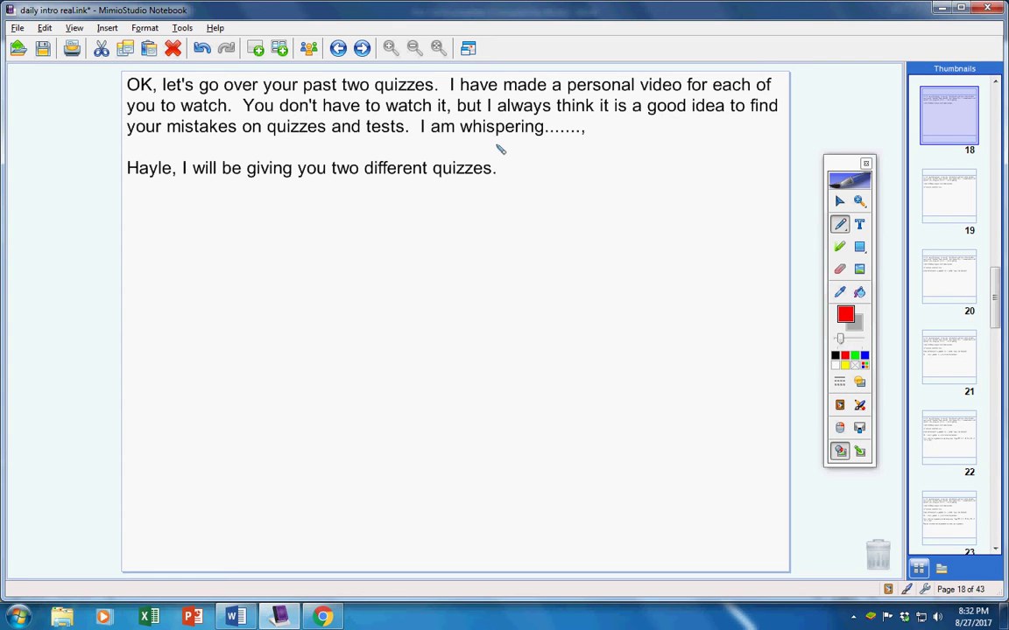
pyautogui.press('pagedown')
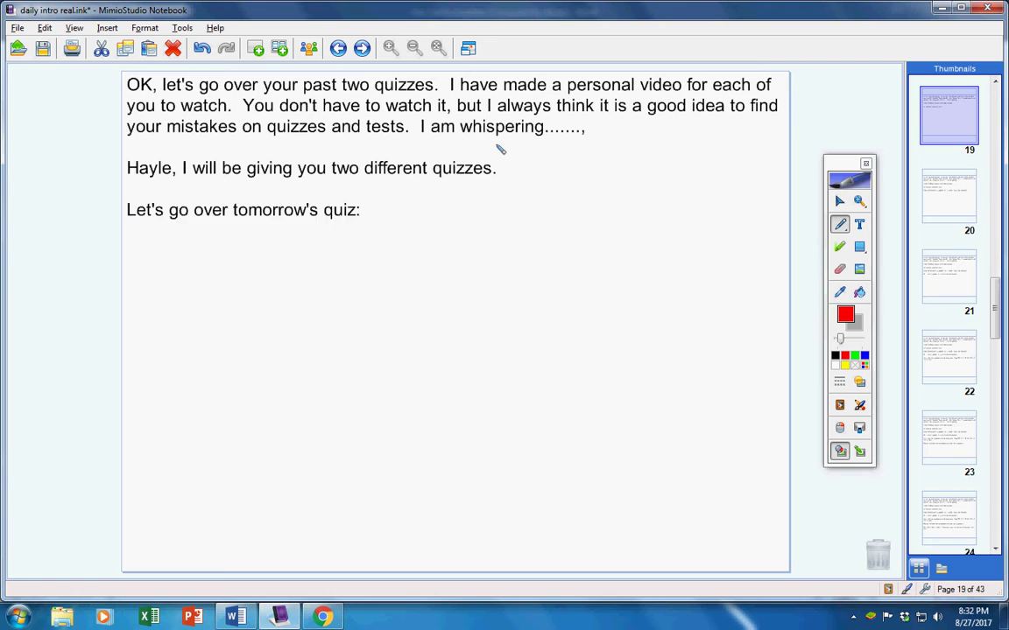
pyautogui.press('pageup')
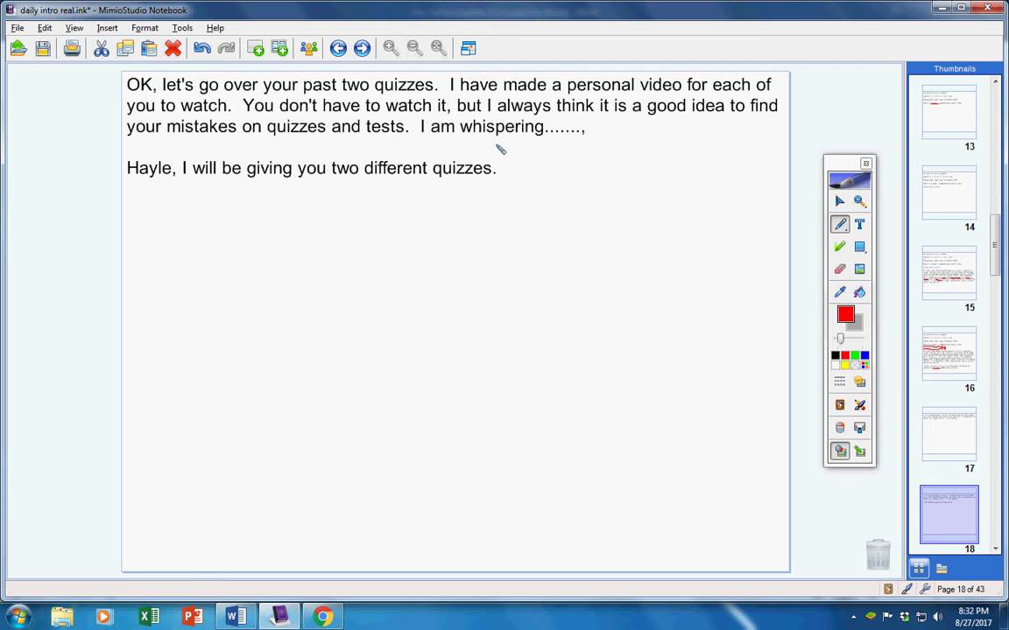
pyautogui.press('pagedown')
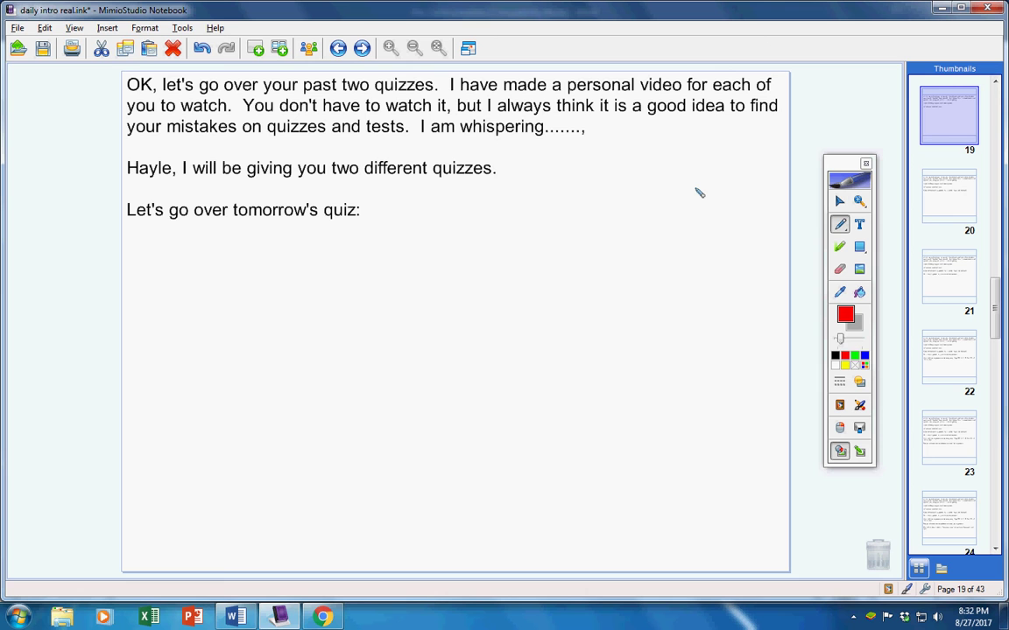
# - Reveal the quiz study lines on page 23 and circle 'August 25 Homework' in red
pyautogui.press('pagedown')
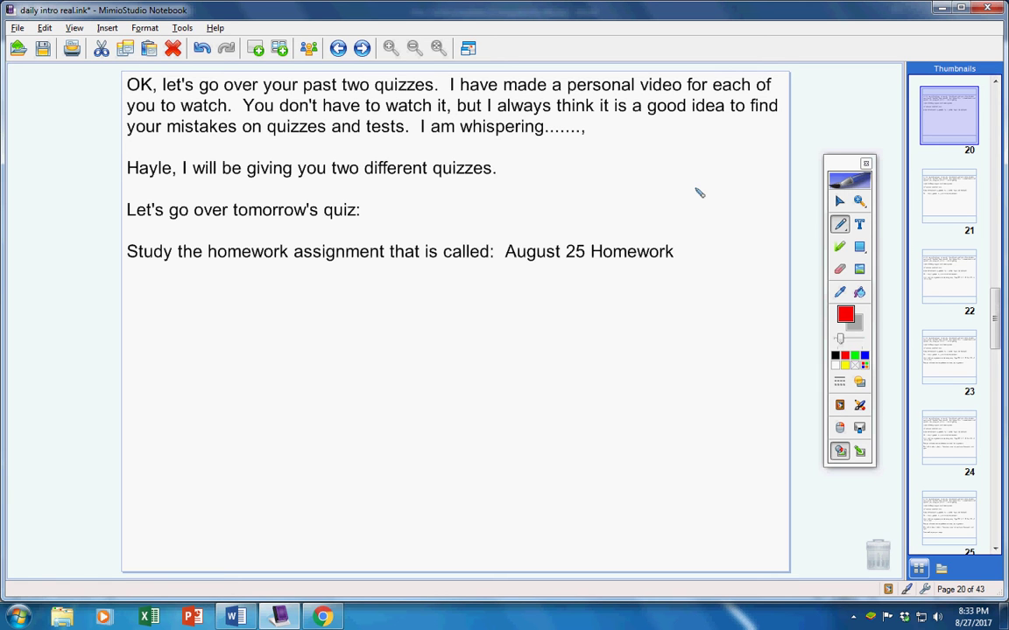
pyautogui.press('pagedown')
pyautogui.press('pagedown')
pyautogui.press('pagedown')
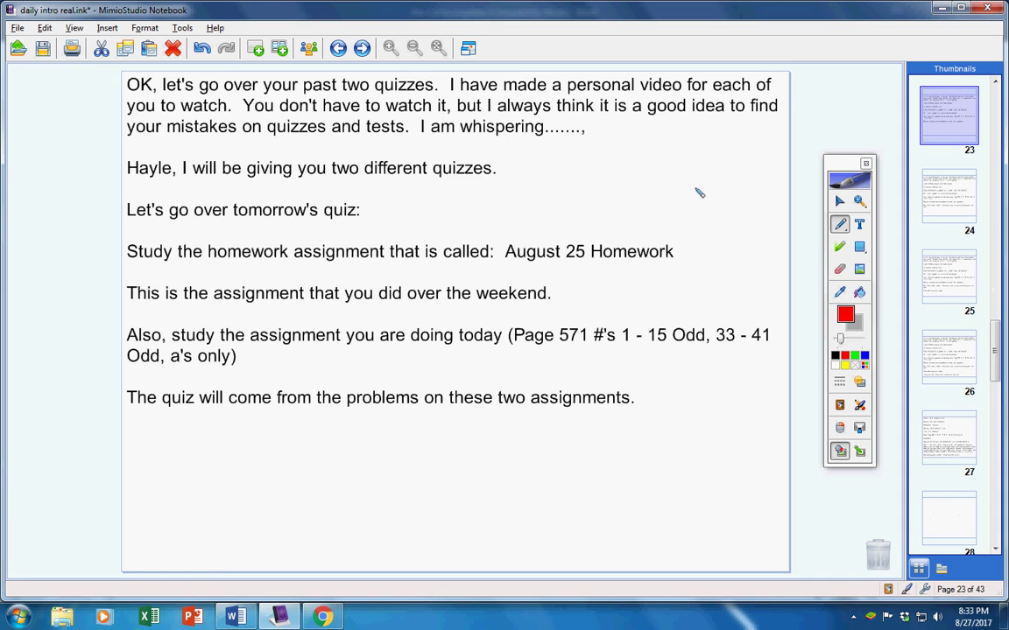
pyautogui.moveTo(616, 236)
pyautogui.mouseDown()
pyautogui.moveTo(567, 229)
pyautogui.moveTo(502, 252)
pyautogui.moveTo(618, 269)
pyautogui.moveTo(618, 234)
pyautogui.mouseUp()
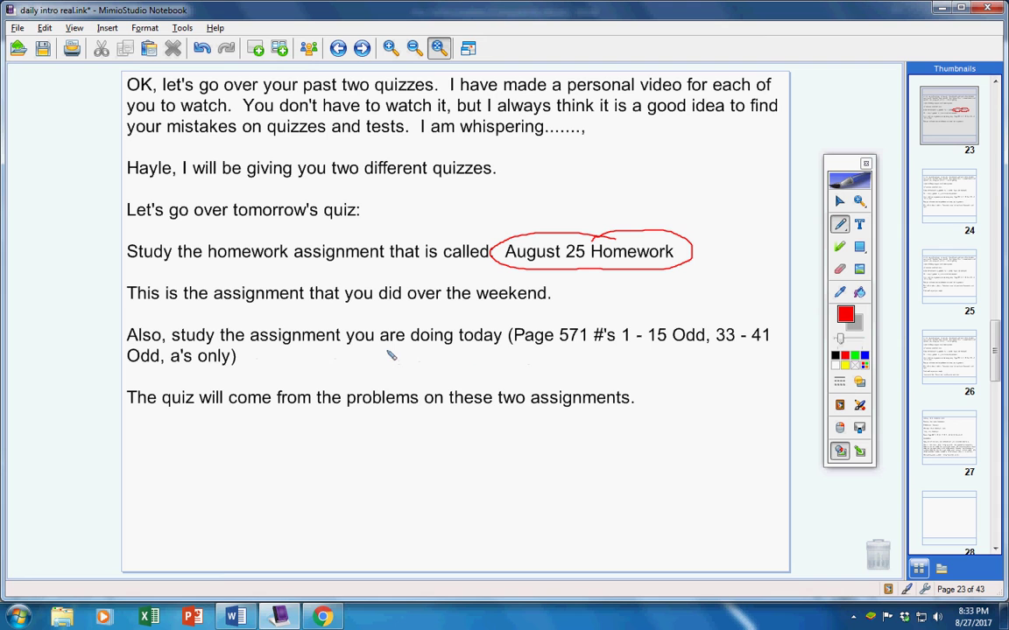
# - Underline the whole Page 571 assignment in red and add two red check marks
pyautogui.moveTo(515, 343); pyautogui.dragTo(781, 342)
pyautogui.moveTo(129, 368); pyautogui.dragTo(231, 366)
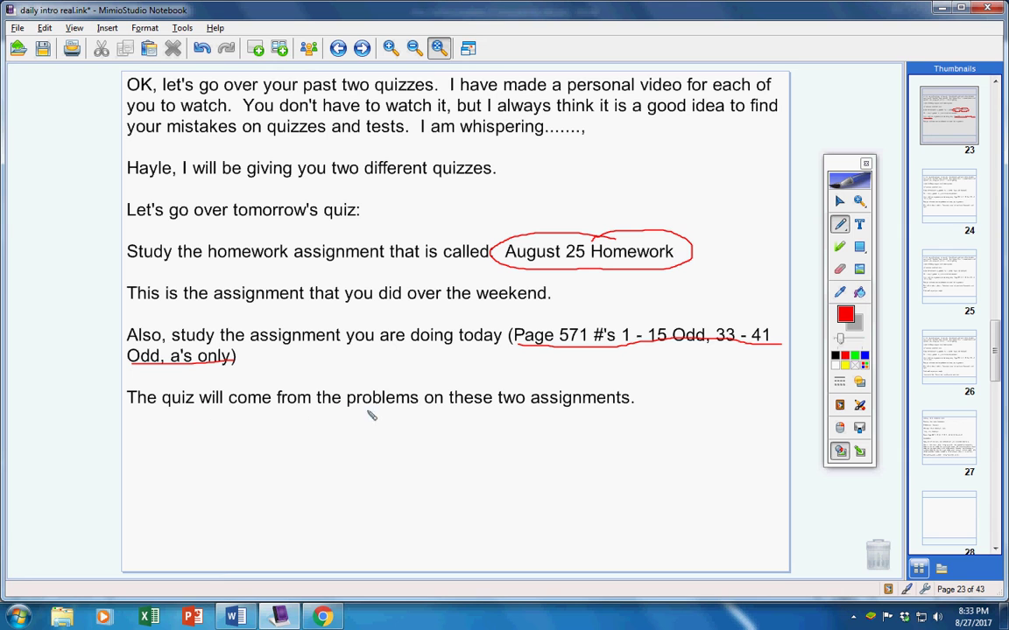
pyautogui.moveTo(641, 178)
pyautogui.mouseDown()
pyautogui.moveTo(623, 217)
pyautogui.moveTo(610, 208)
pyautogui.mouseUp()
pyautogui.moveTo(716, 270)
pyautogui.mouseDown()
pyautogui.moveTo(667, 307)
pyautogui.moveTo(682, 311)
pyautogui.mouseUp()
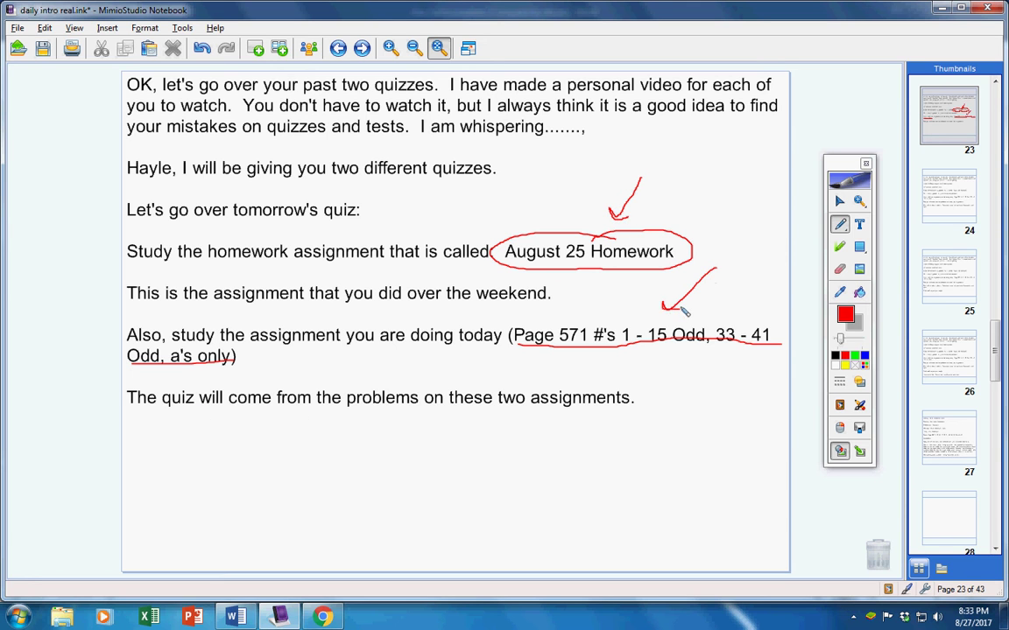
# - Advance to page 26 showing the study-well and sign-off lines, and bring up the Tools menu
pyautogui.press('pagedown')
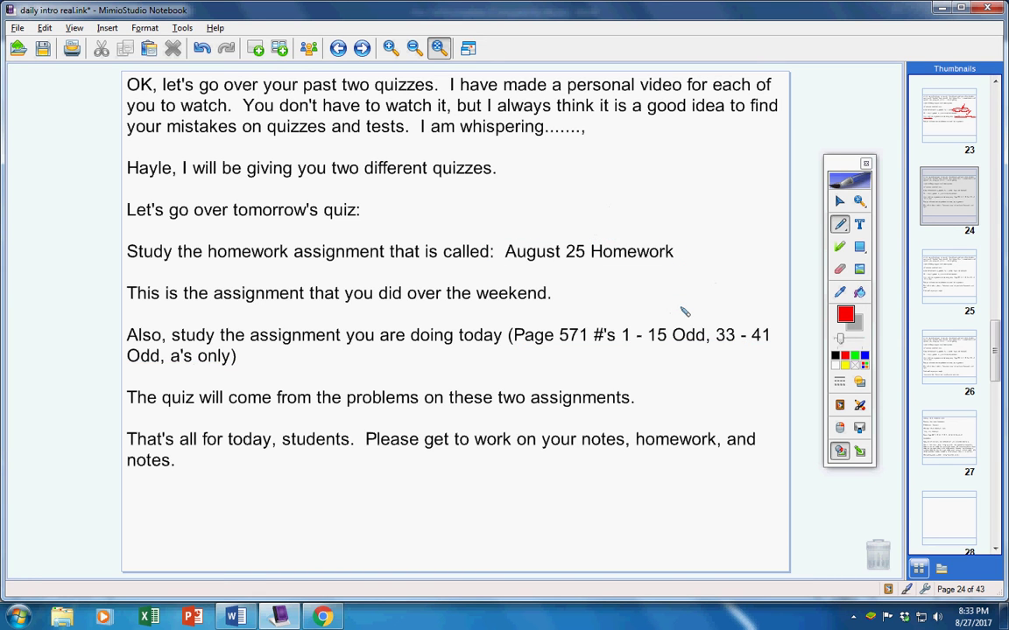
pyautogui.press('pagedown')
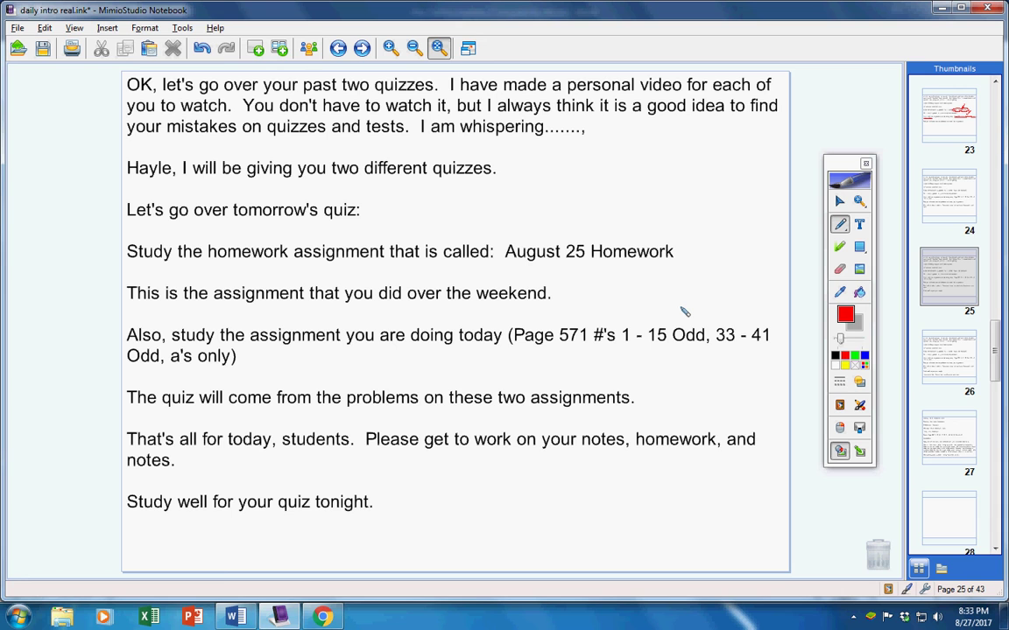
pyautogui.press('pagedown')
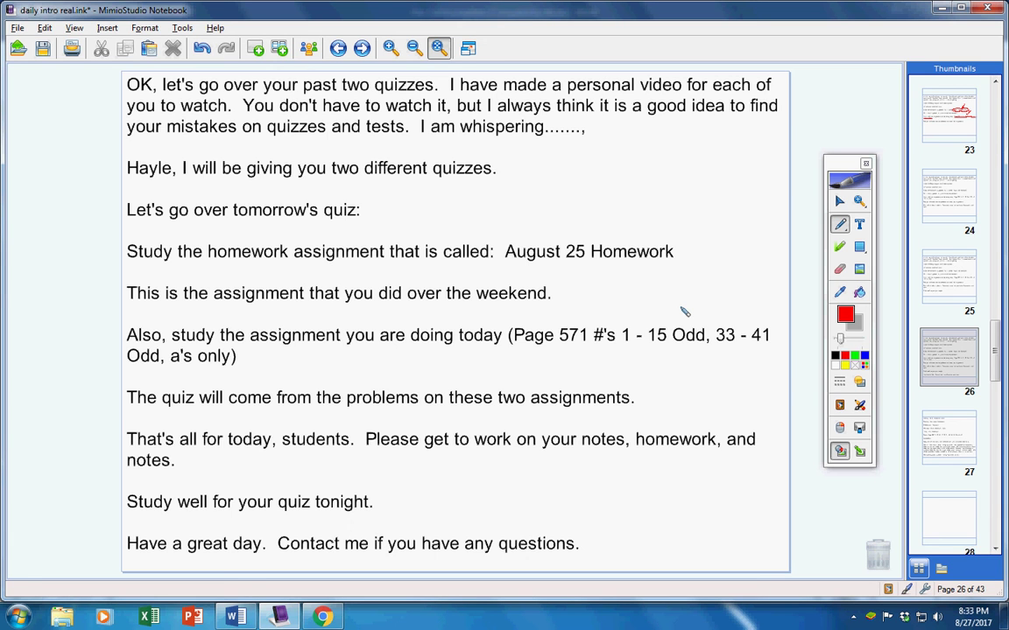
pyautogui.click(859, 407)
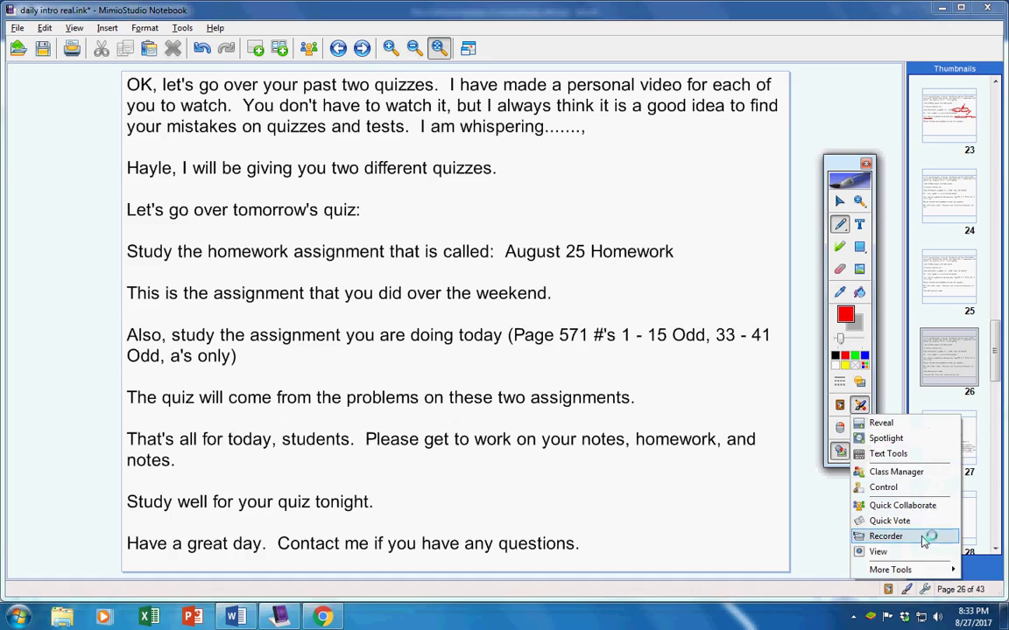